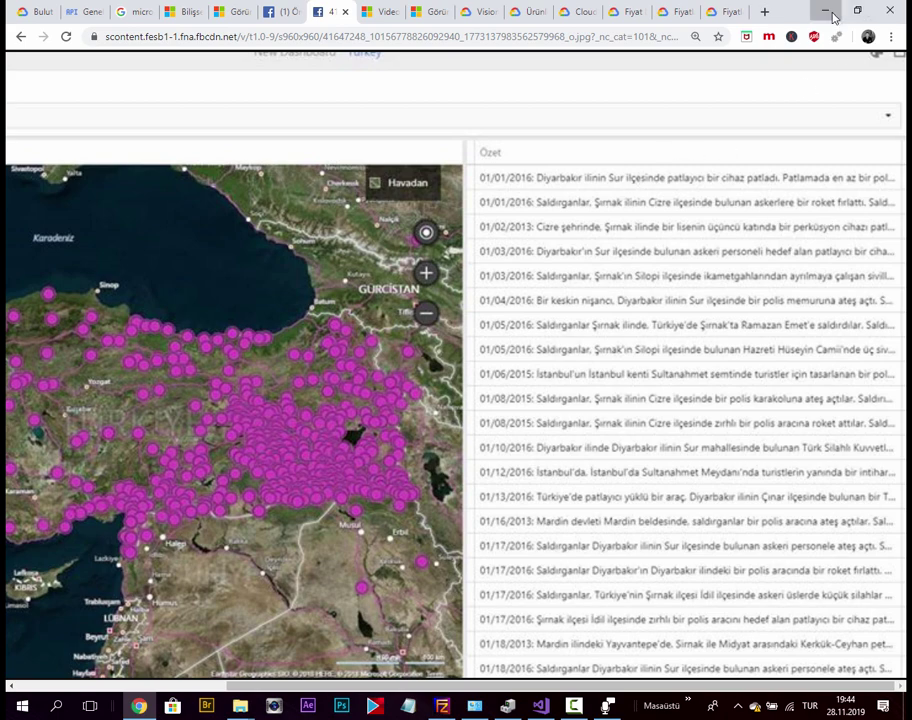
# Clear away the browser, udemyBI folder and voice recorder windows so the Speech2Text code in Visual Studio is in view
pyautogui.click(829, 13)
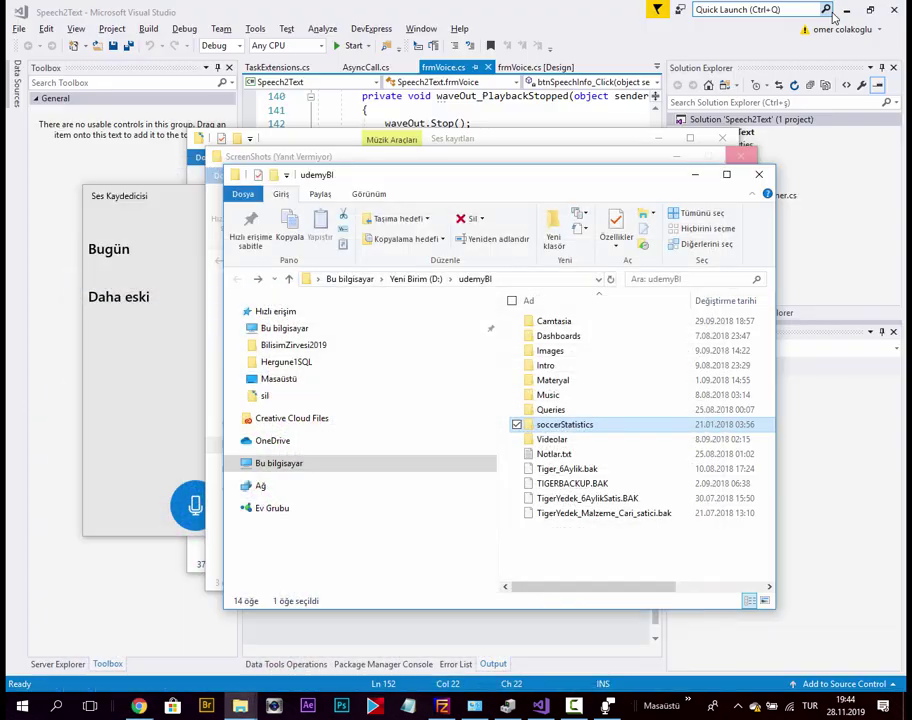
pyautogui.click(763, 176)
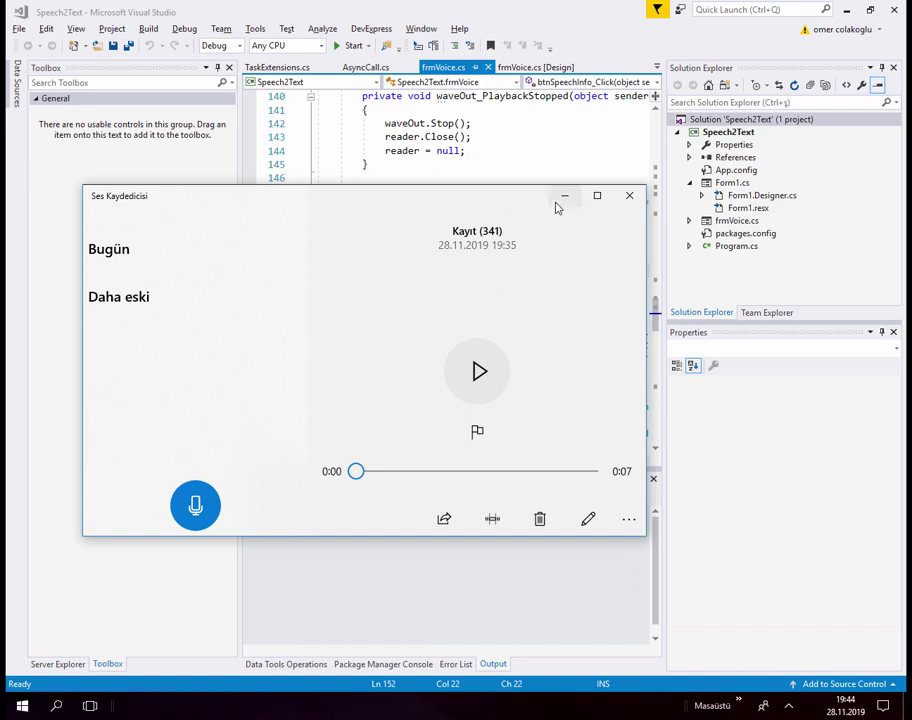
pyautogui.click(568, 198)
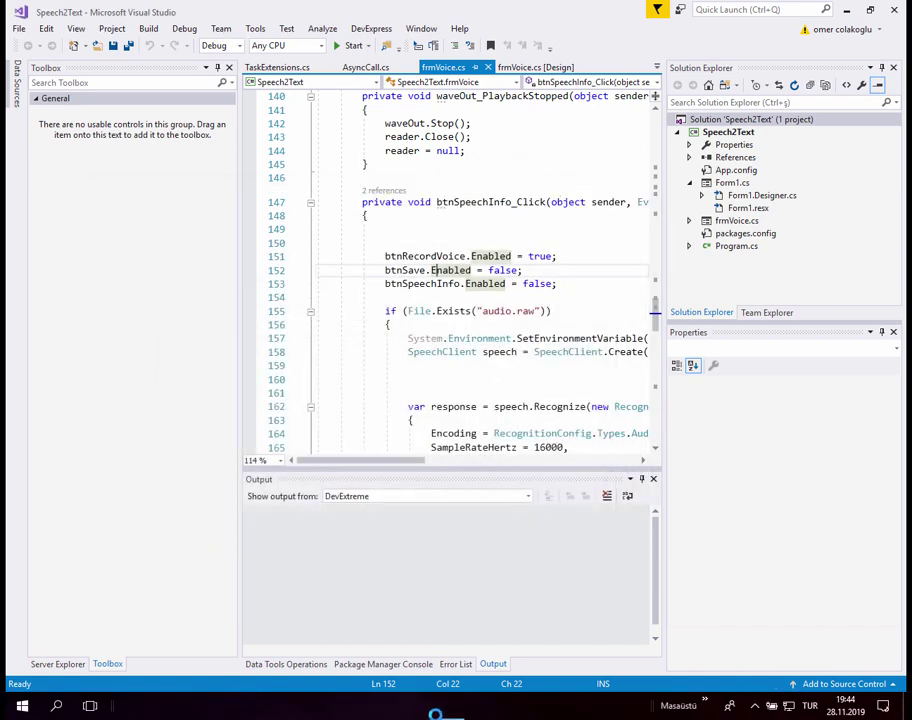
pyautogui.hotkey('alt', 'Tab')
pyautogui.click(612, 203)
pyautogui.click(533, 229)
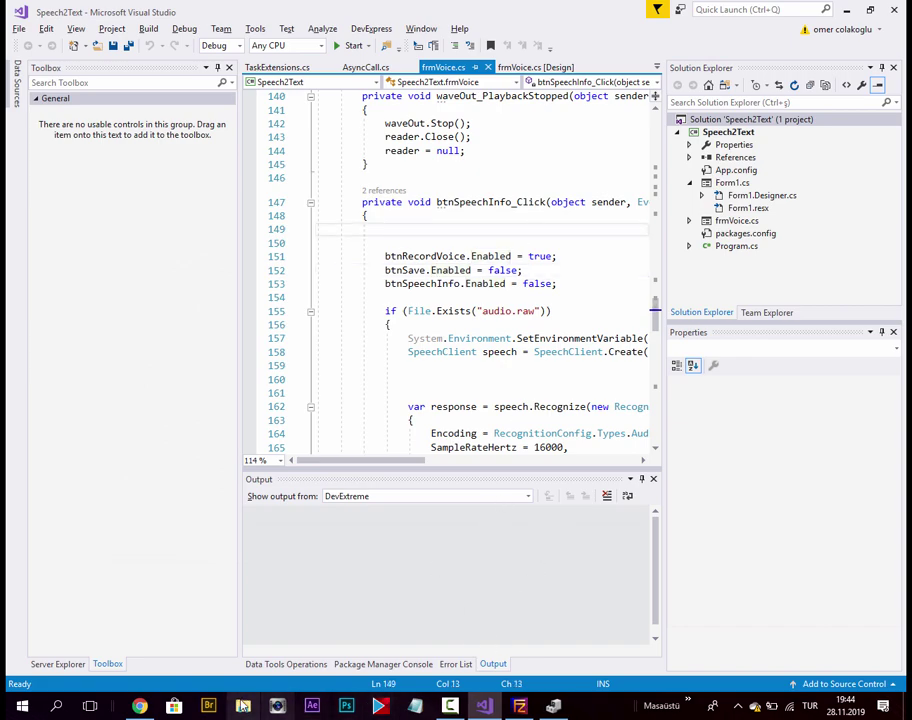
# Switch to Chrome, find the Google Cloud Vision AI page among the open pages, and open the Google Cloud console from it
pyautogui.click(146, 707)
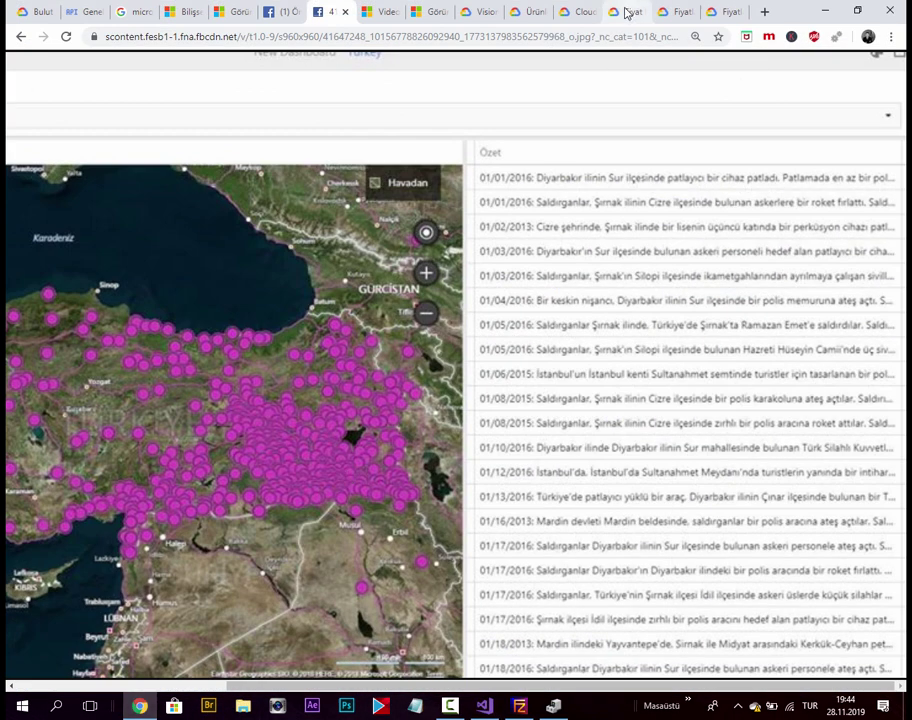
pyautogui.click(624, 11)
pyautogui.click(660, 10)
pyautogui.click(528, 11)
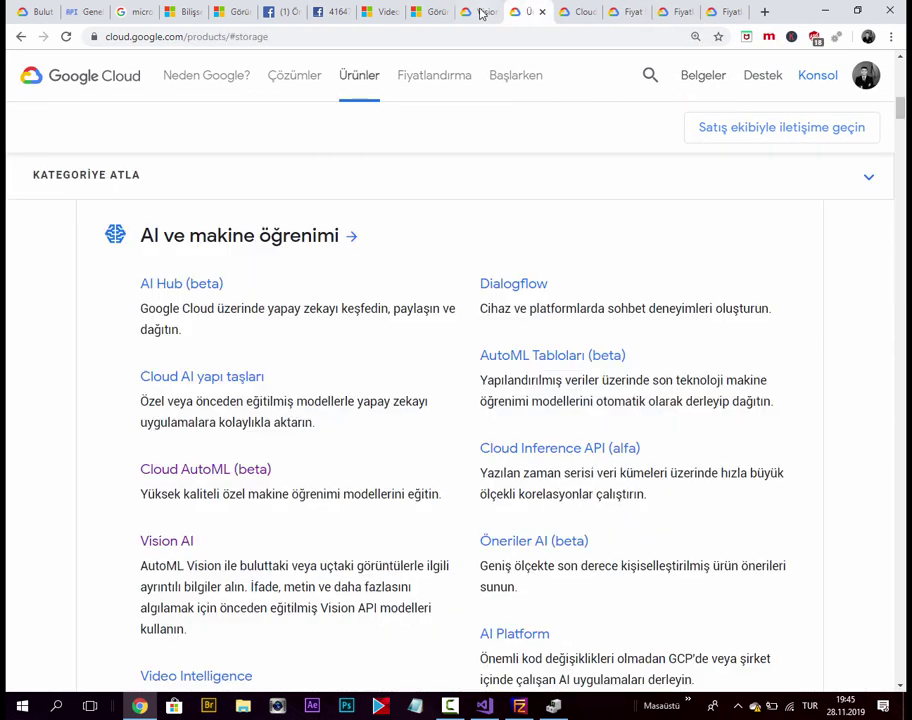
pyautogui.scroll(-3, 375, 205)
pyautogui.click(476, 12)
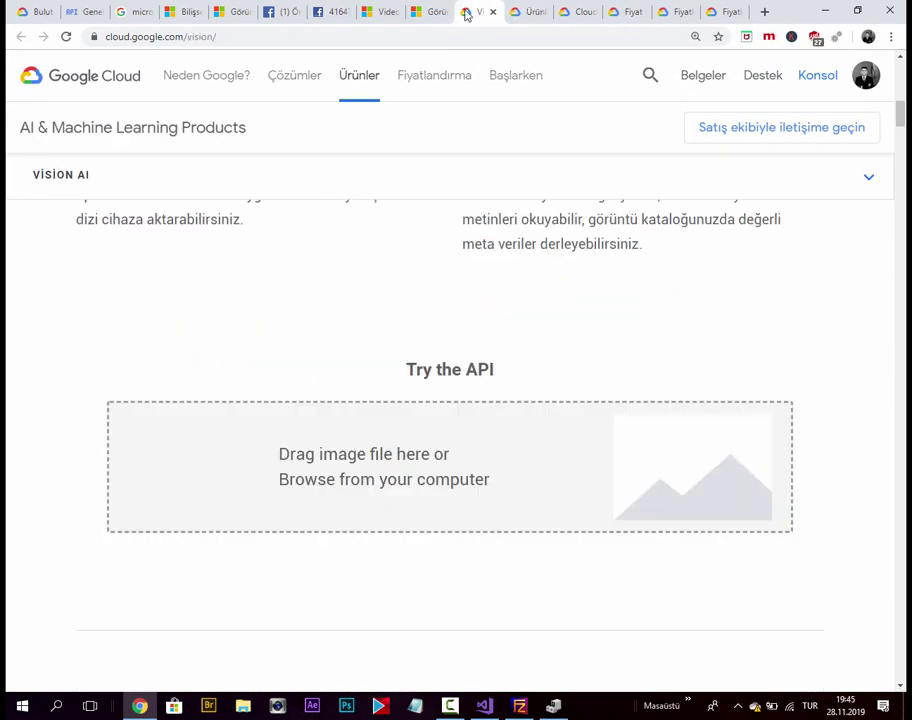
pyautogui.click(430, 12)
pyautogui.click(472, 14)
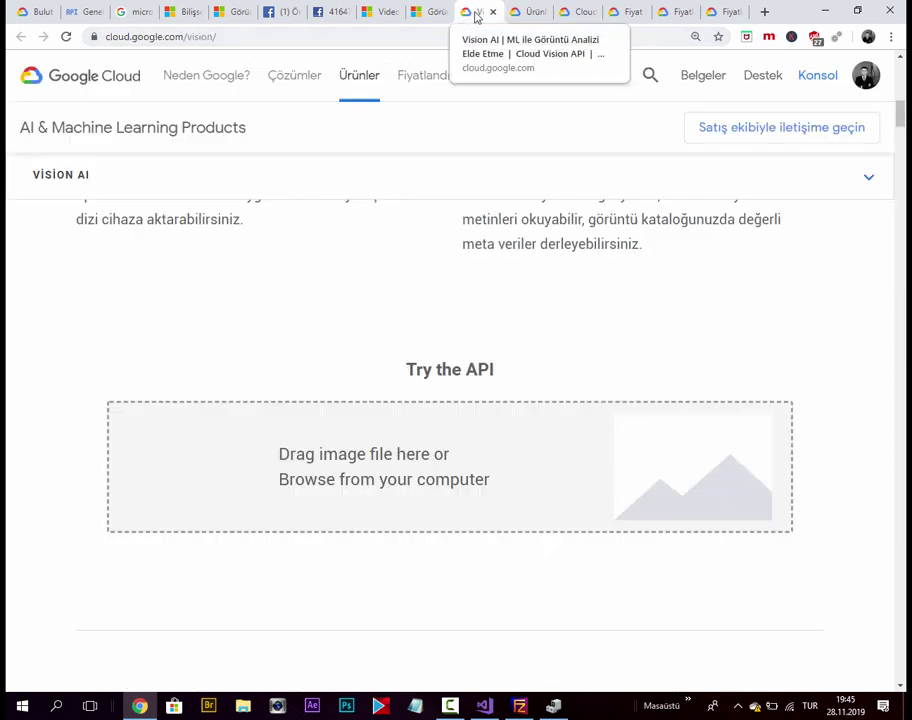
pyautogui.scroll(5, 673, 155)
pyautogui.click(814, 80)
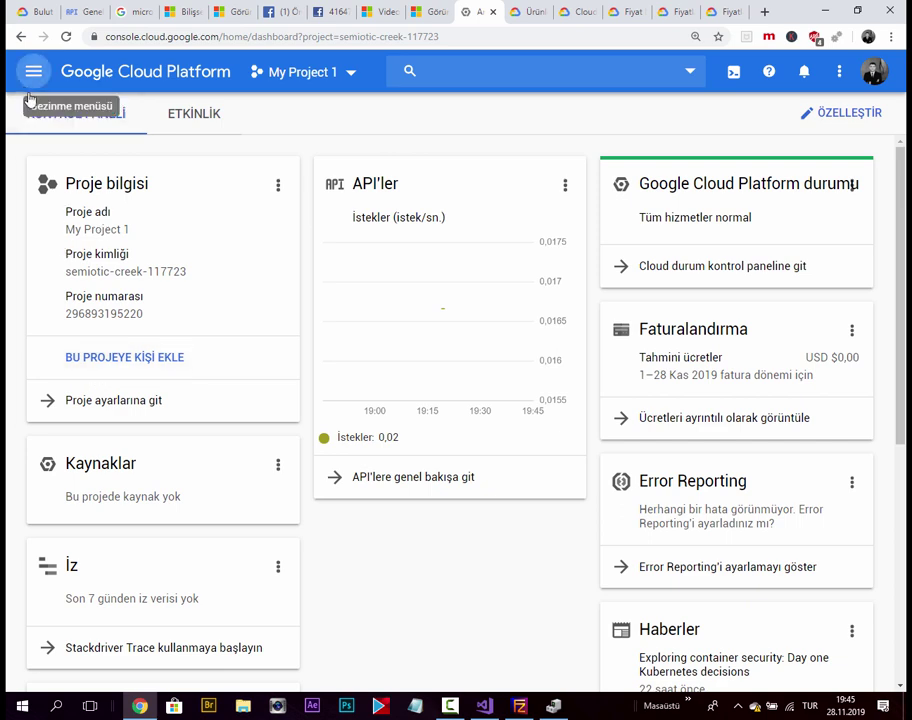
# Look over the My Project 1 dashboard and open the project's API'ler ve Hizmetler page
pyautogui.scroll(-2, 378, 310)
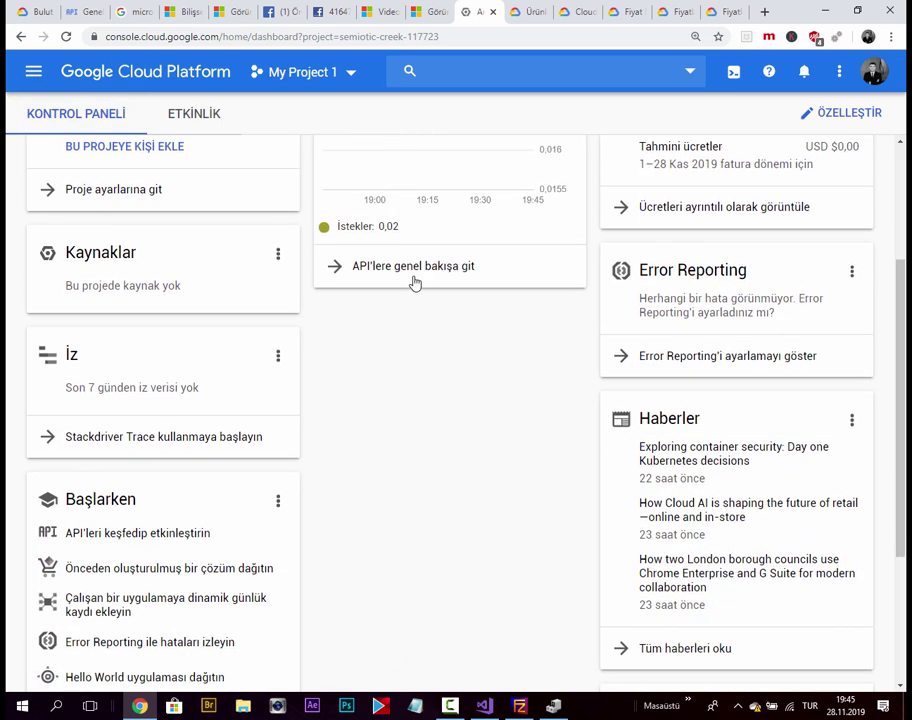
pyautogui.scroll(2, 428, 284)
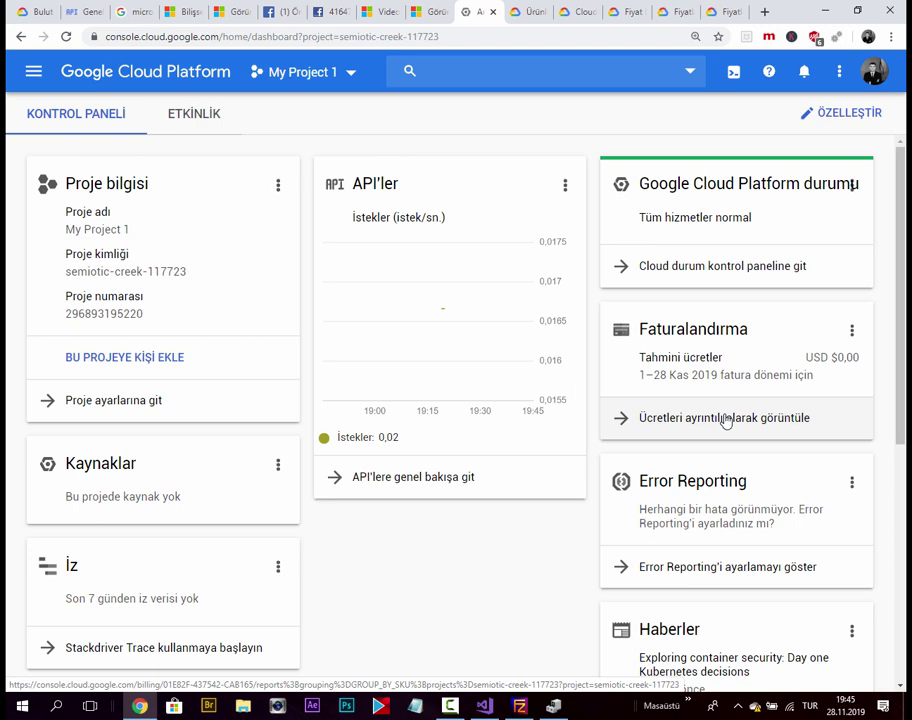
pyautogui.scroll(-5, 300, 415)
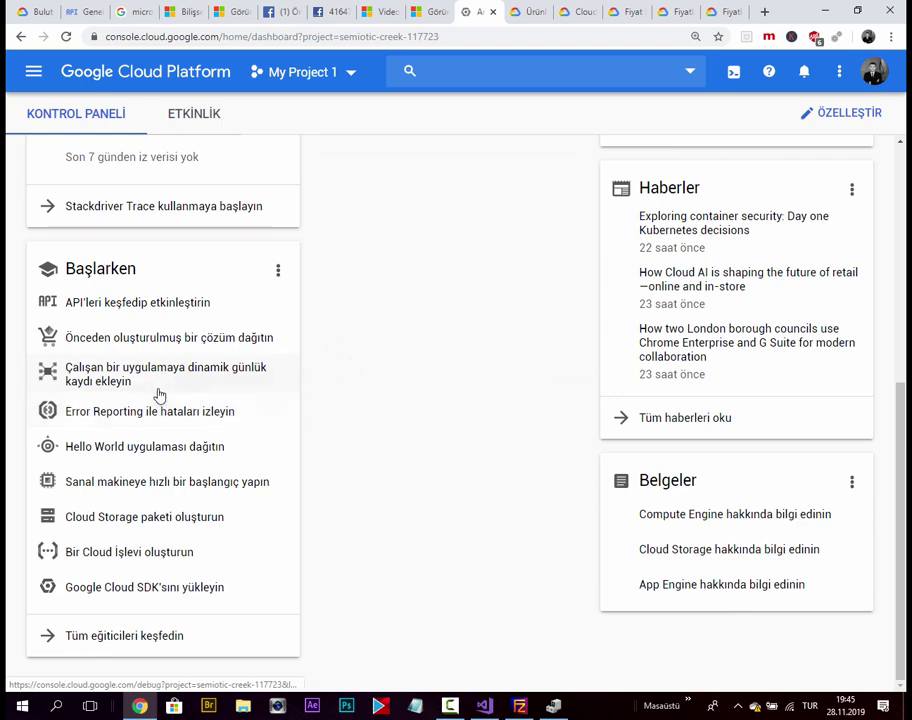
pyautogui.scroll(5, 159, 395)
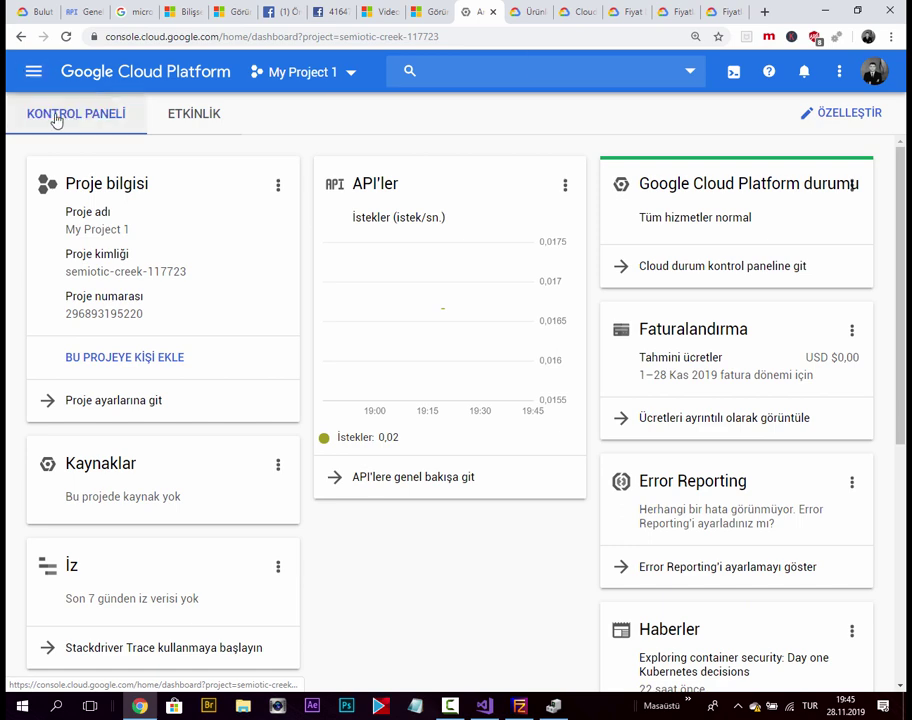
pyautogui.hotkey('ctrl', '-')
pyautogui.click(31, 72)
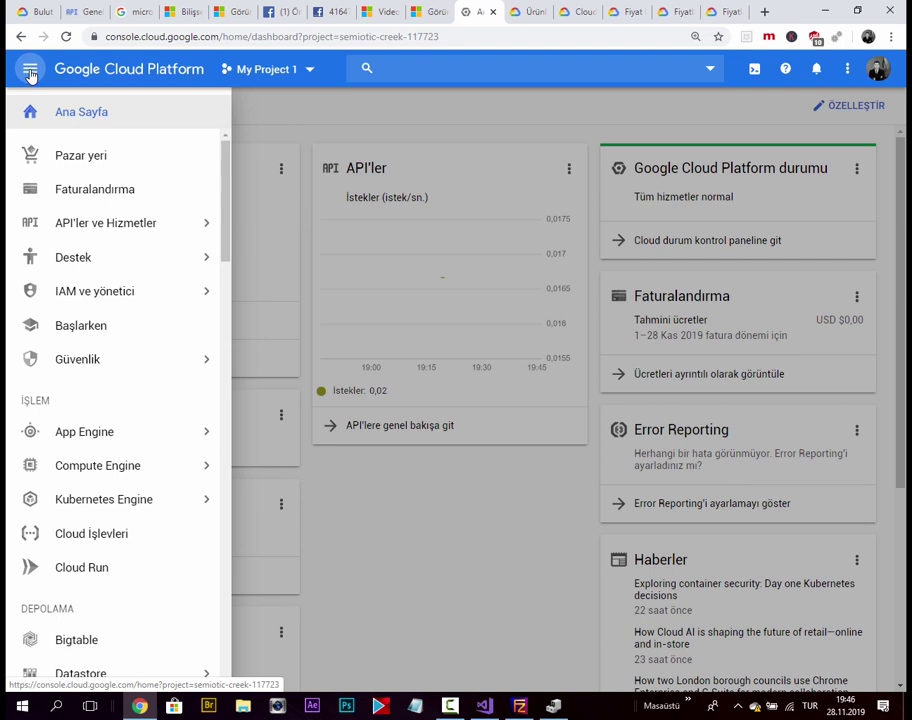
pyautogui.moveTo(98, 228)
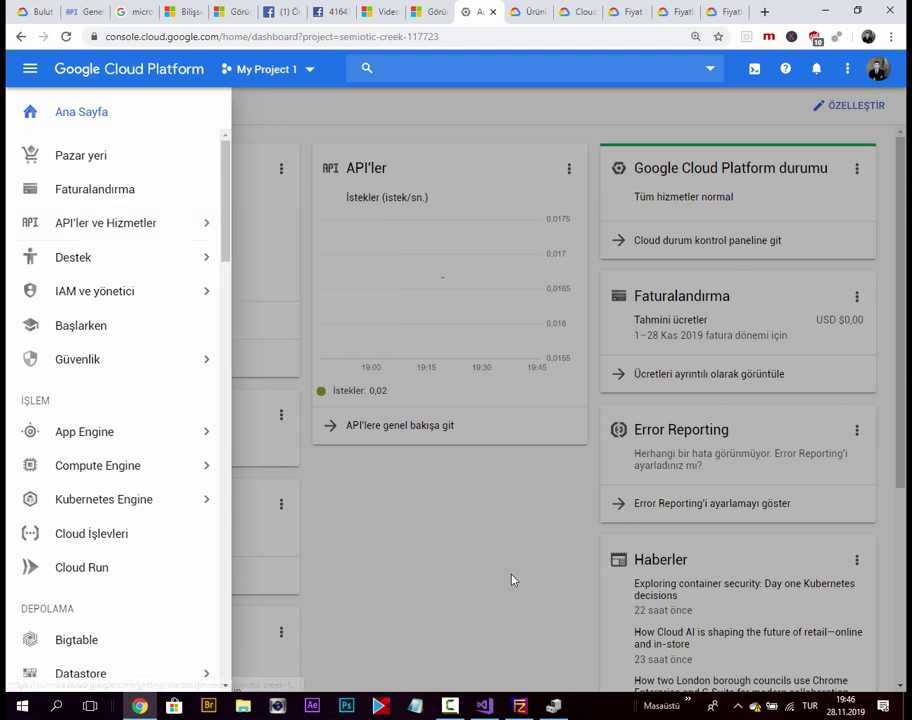
pyautogui.click(451, 706)
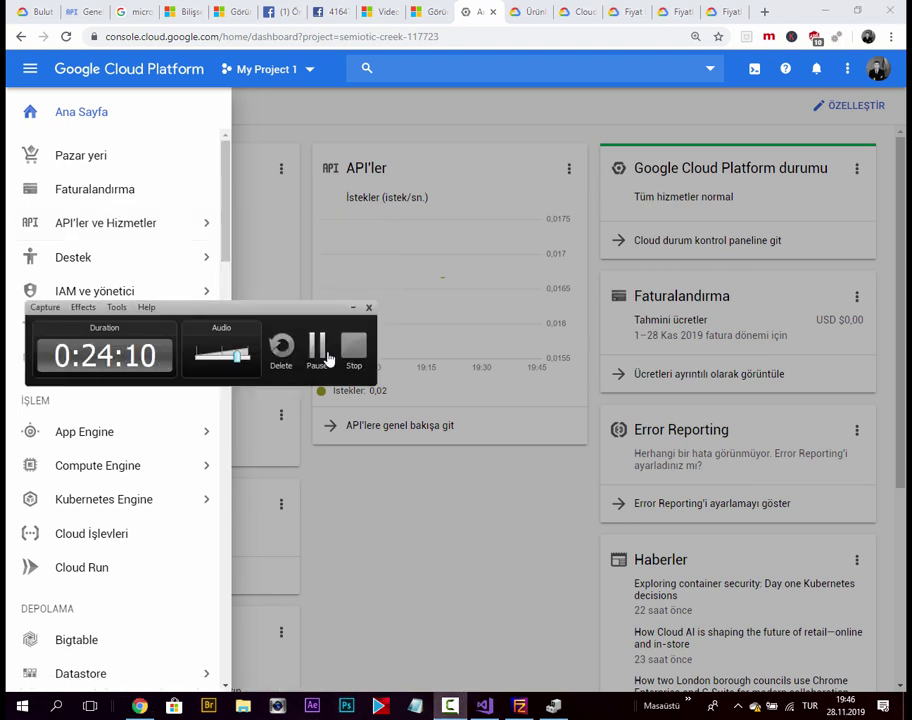
pyautogui.click(316, 352)
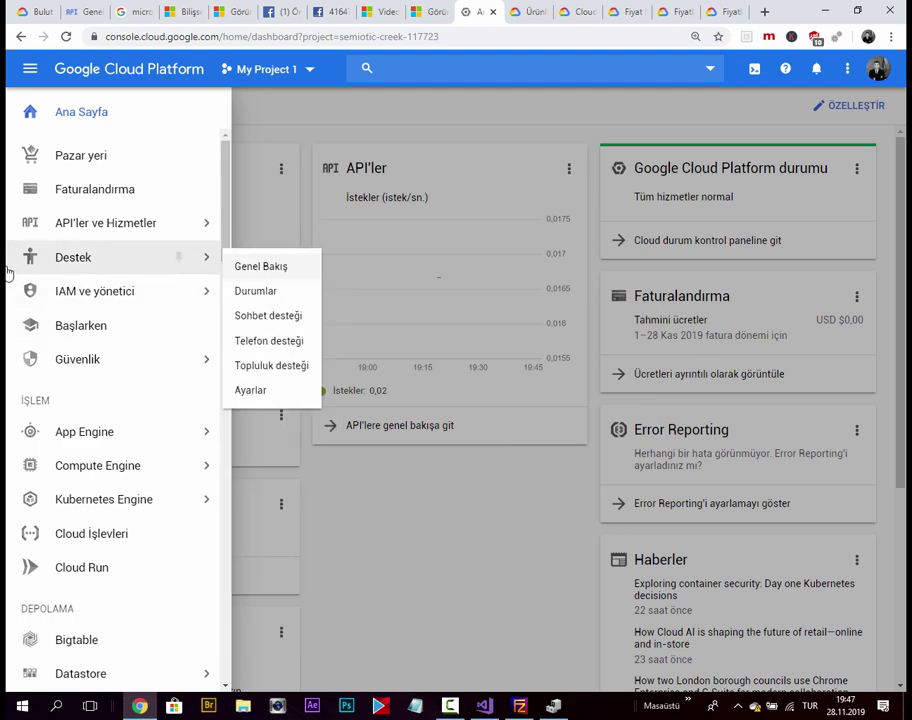
pyautogui.moveTo(207, 218)
pyautogui.moveTo(224, 188); pyautogui.dragTo(229, 130)
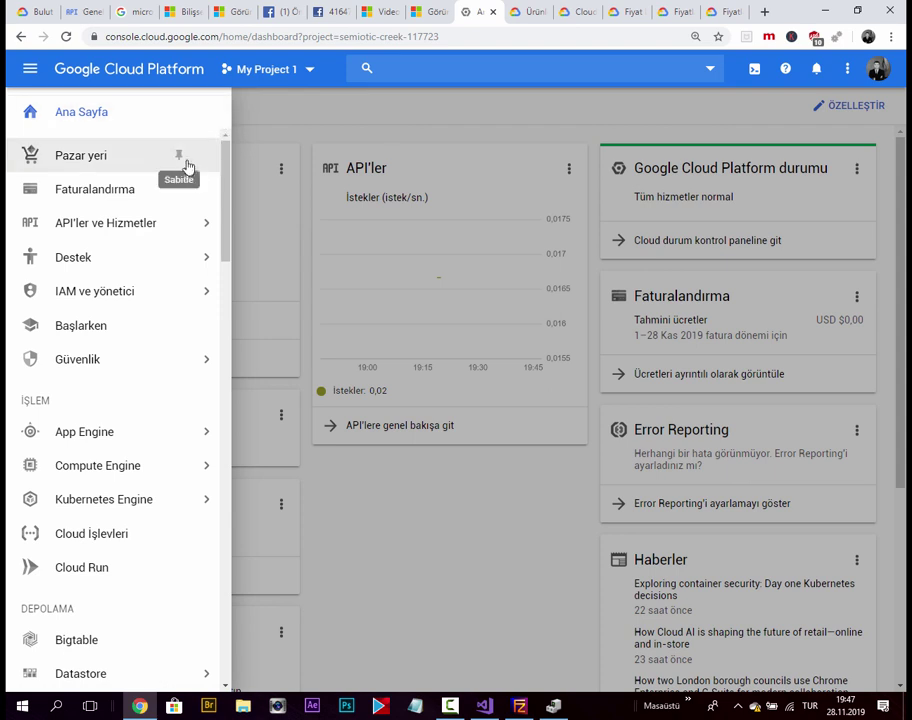
pyautogui.moveTo(116, 232)
pyautogui.click(280, 232)
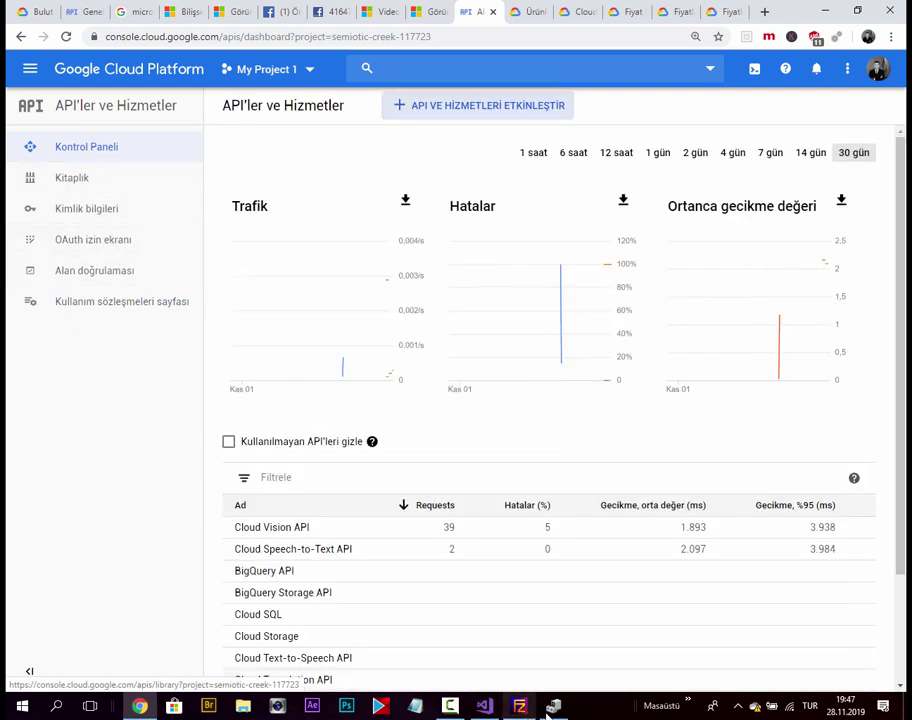
# Examine the project's API usage list and open its credentials page
pyautogui.click(452, 707)
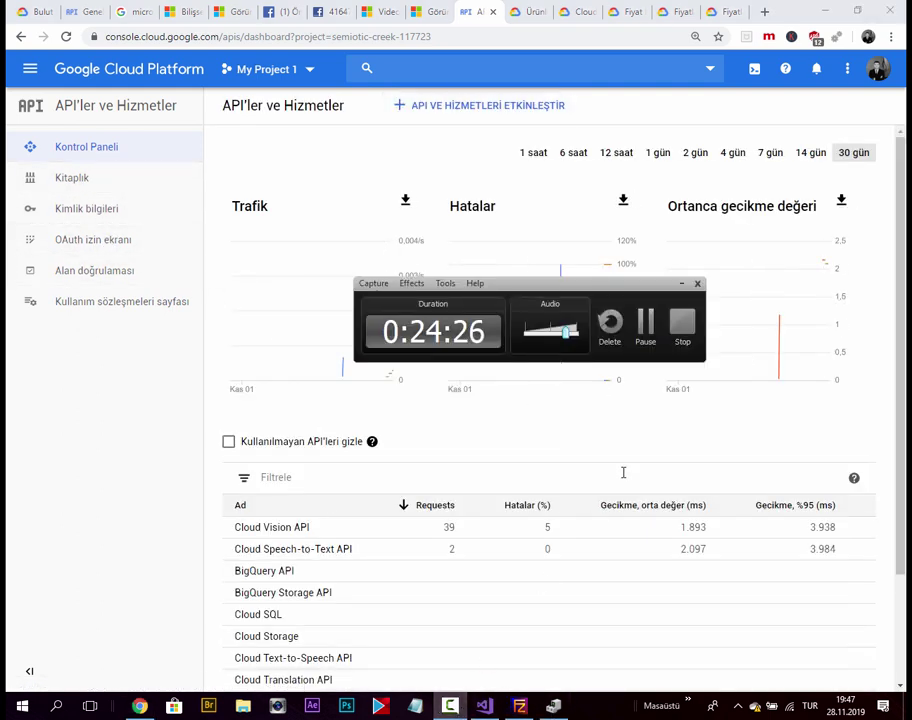
pyautogui.click(681, 284)
pyautogui.scroll(-3, 232, 539)
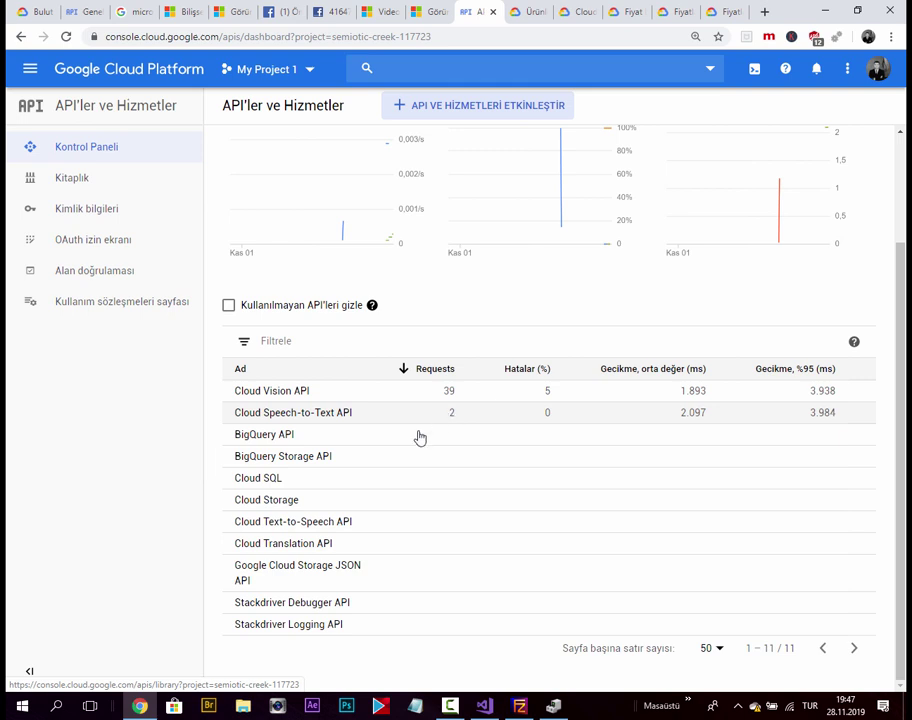
pyautogui.scroll(3, 458, 434)
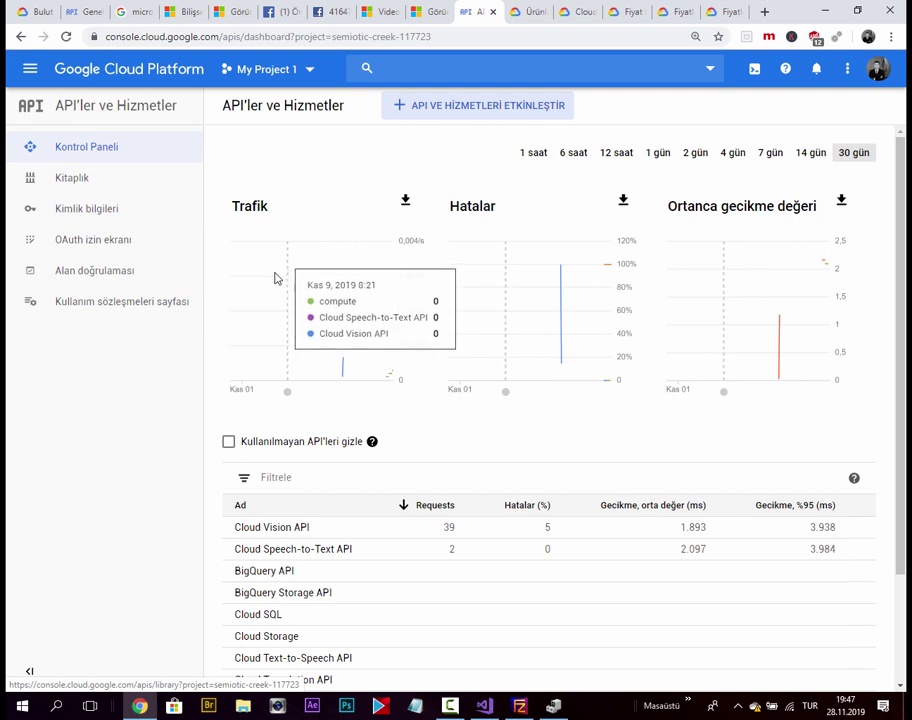
pyautogui.click(94, 216)
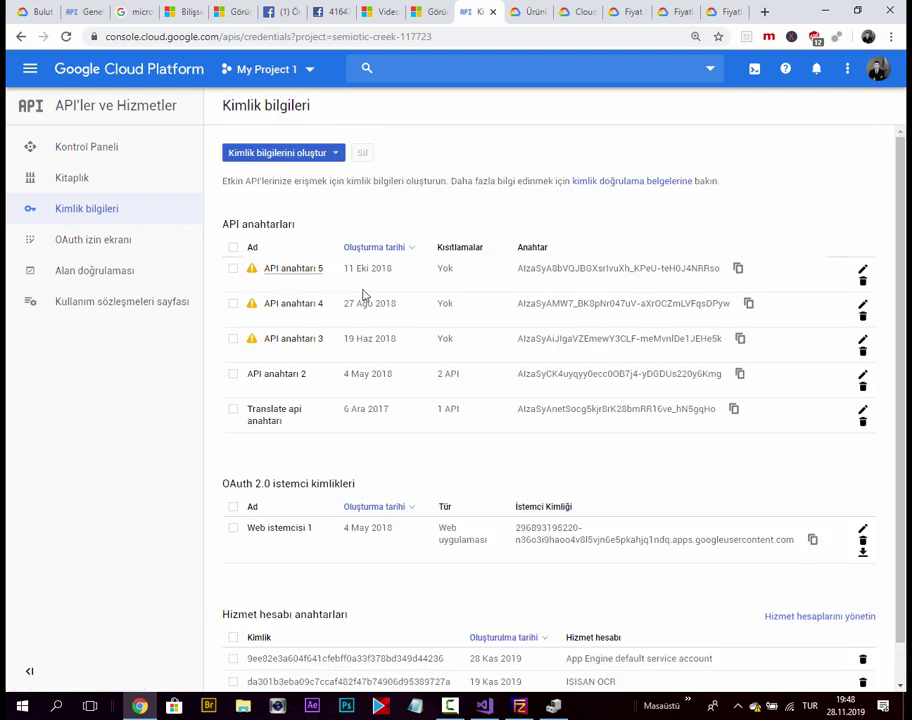
# Review the API keys and OAuth 2.0 clients, and open the details of the Web istemcisi 1 client
pyautogui.scroll(-1, 260, 210)
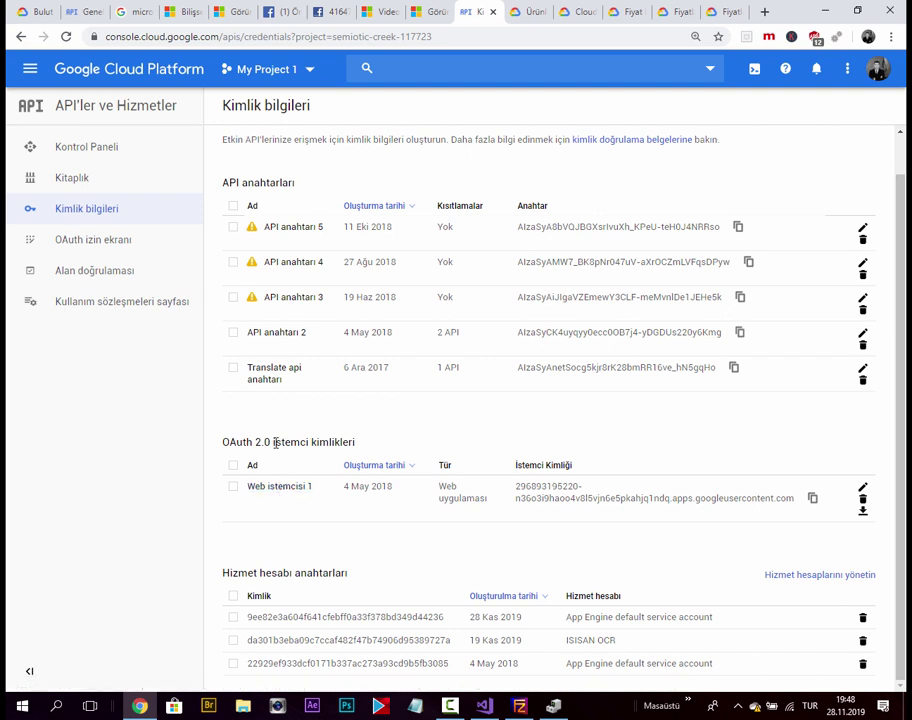
pyautogui.moveTo(253, 441); pyautogui.dragTo(284, 444)
pyautogui.doubleClick(299, 441)
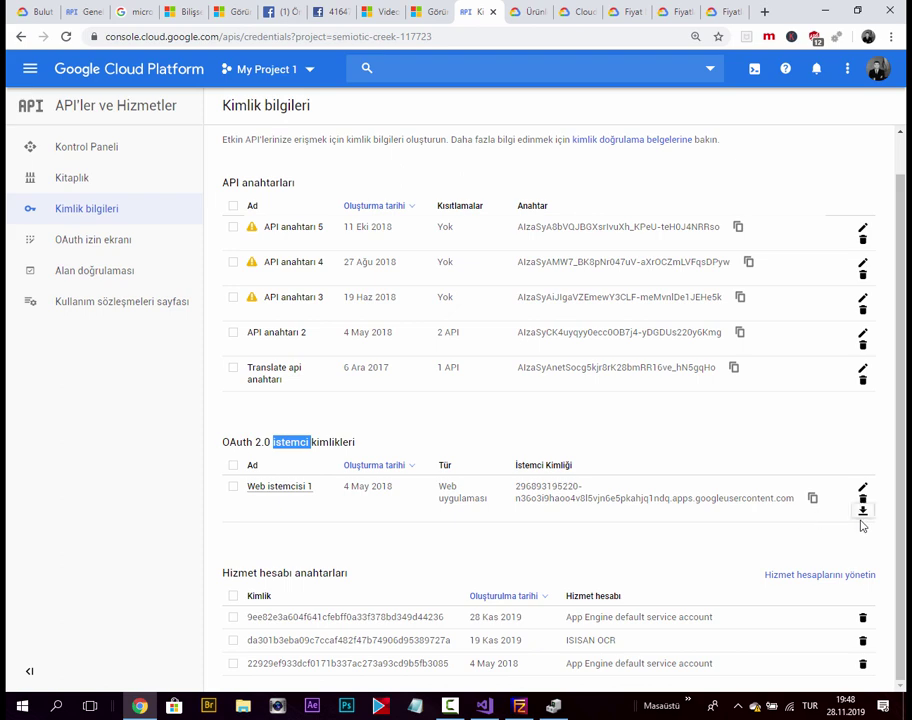
pyautogui.click(82, 239)
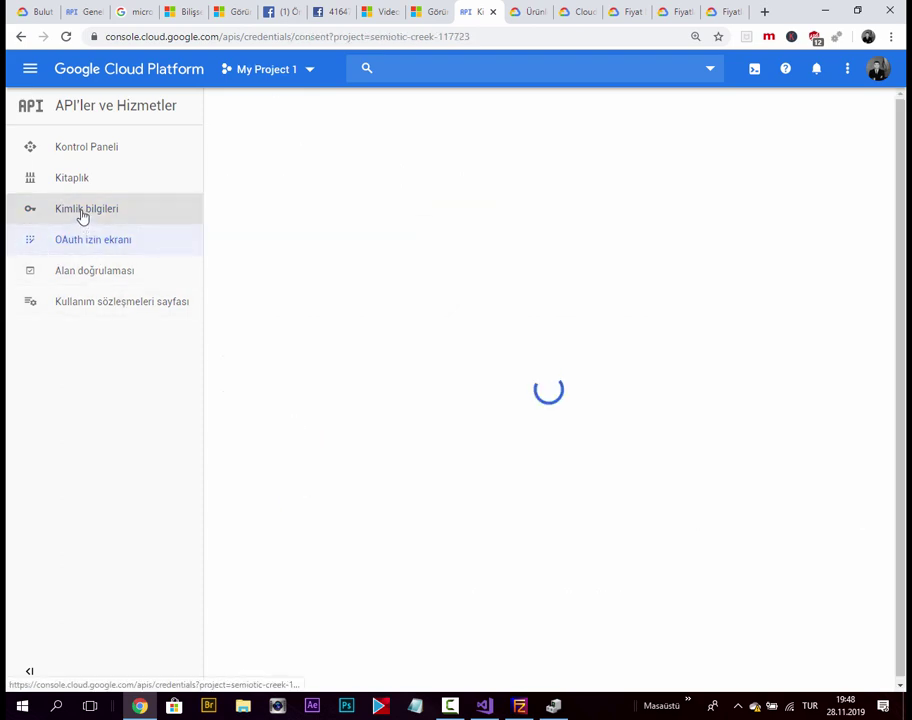
pyautogui.click(82, 216)
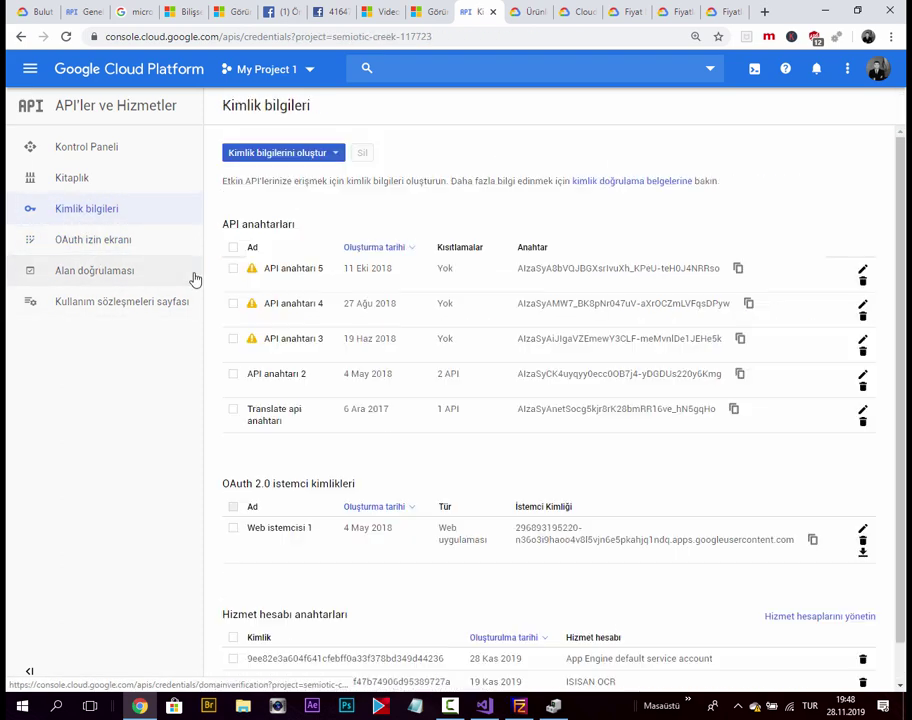
pyautogui.click(273, 537)
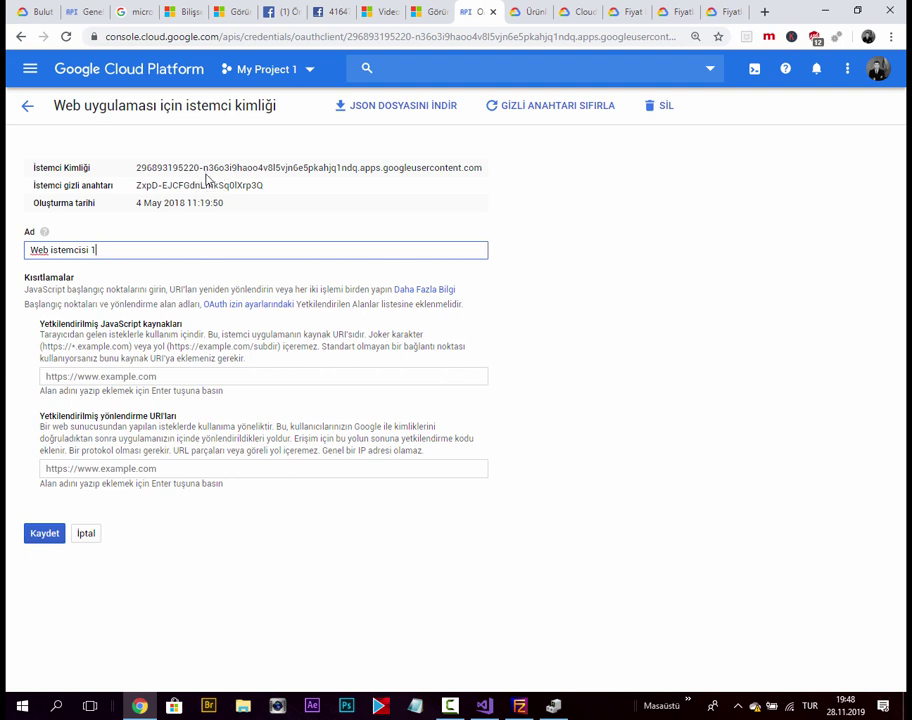
# Download the web client's credentials as a JSON file and view it in Visual Studio before returning to the console
pyautogui.click(347, 112)
pyautogui.click(71, 680)
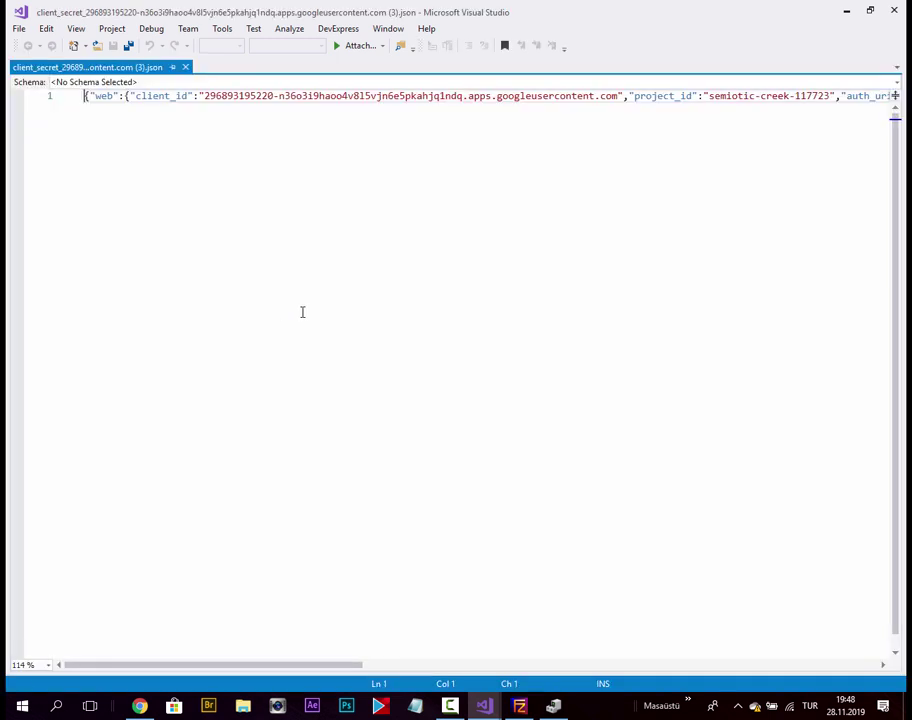
pyautogui.click(313, 95)
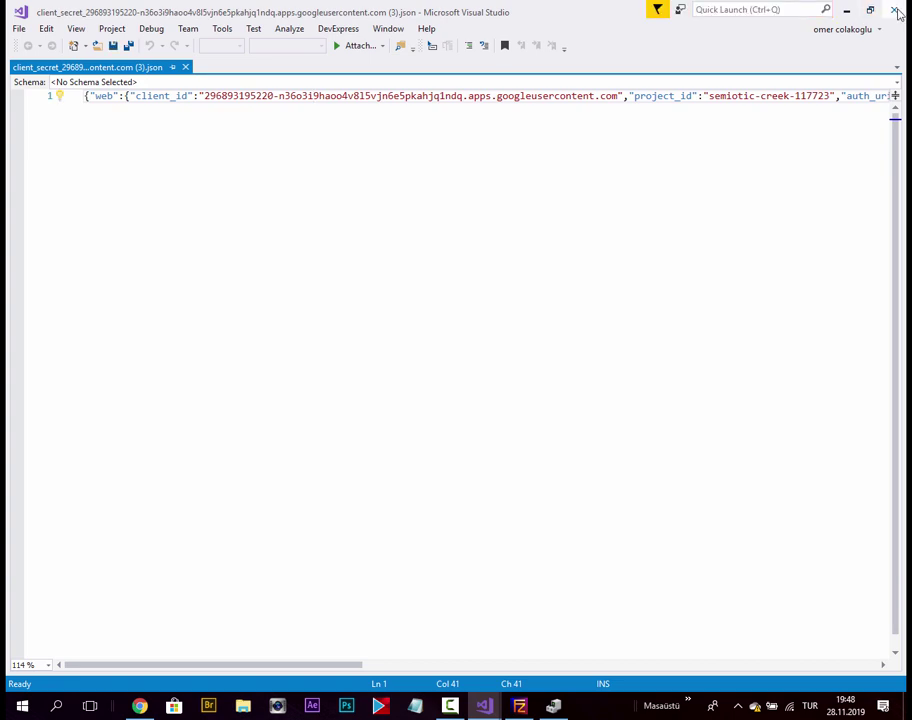
pyautogui.hotkey('alt', 'Tab')
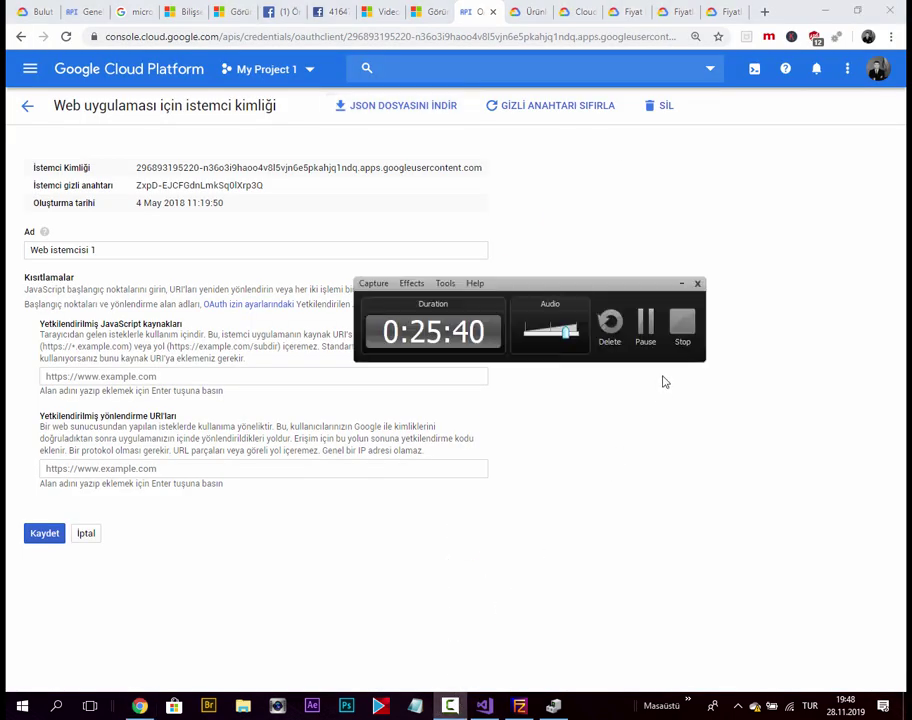
# Create a JSON service account key for the App Engine default service account from the project's credentials page and dismiss the save notice
pyautogui.hotkey('alt', 'Left')
pyautogui.click(334, 156)
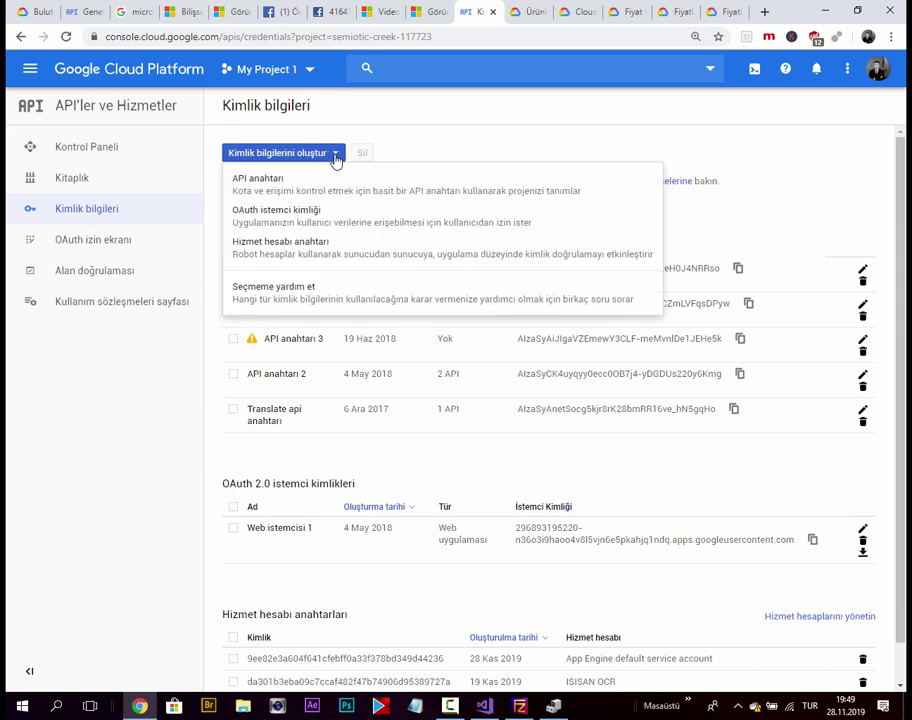
pyautogui.click(332, 252)
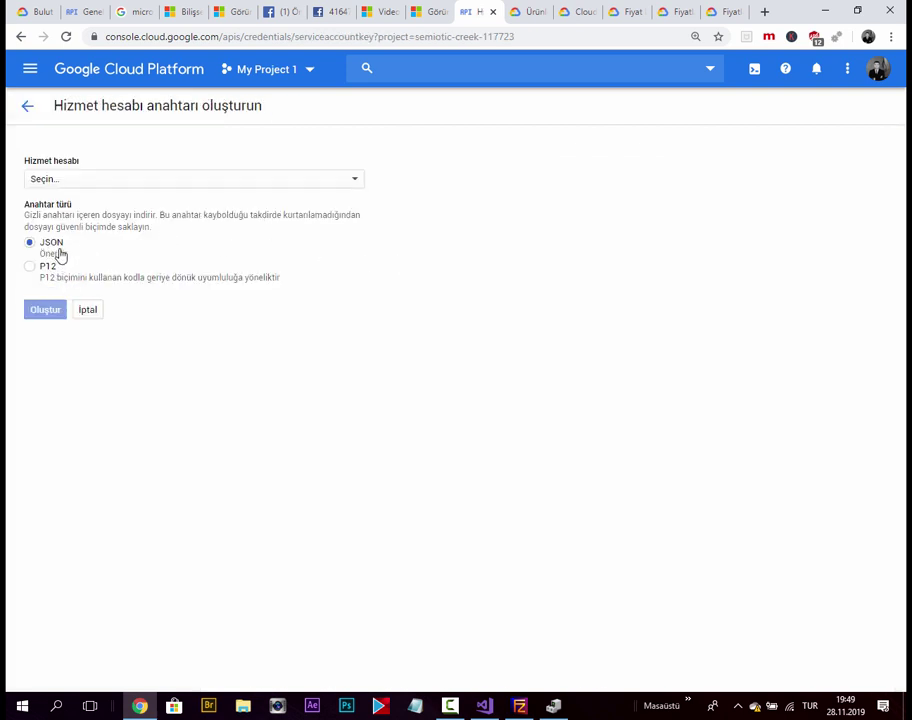
pyautogui.click(125, 180)
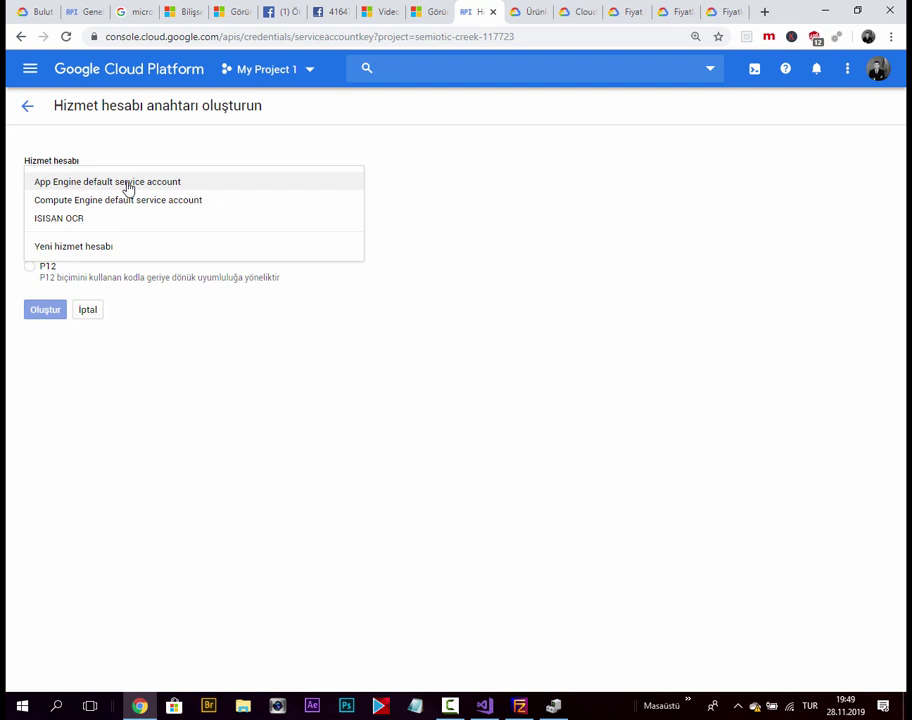
pyautogui.click(128, 188)
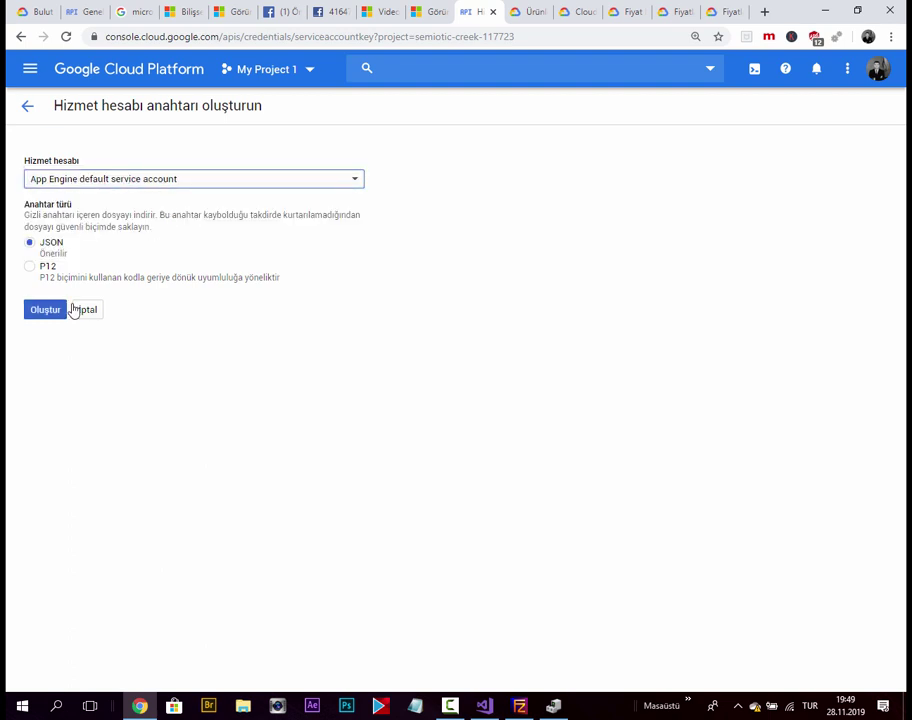
pyautogui.click(36, 314)
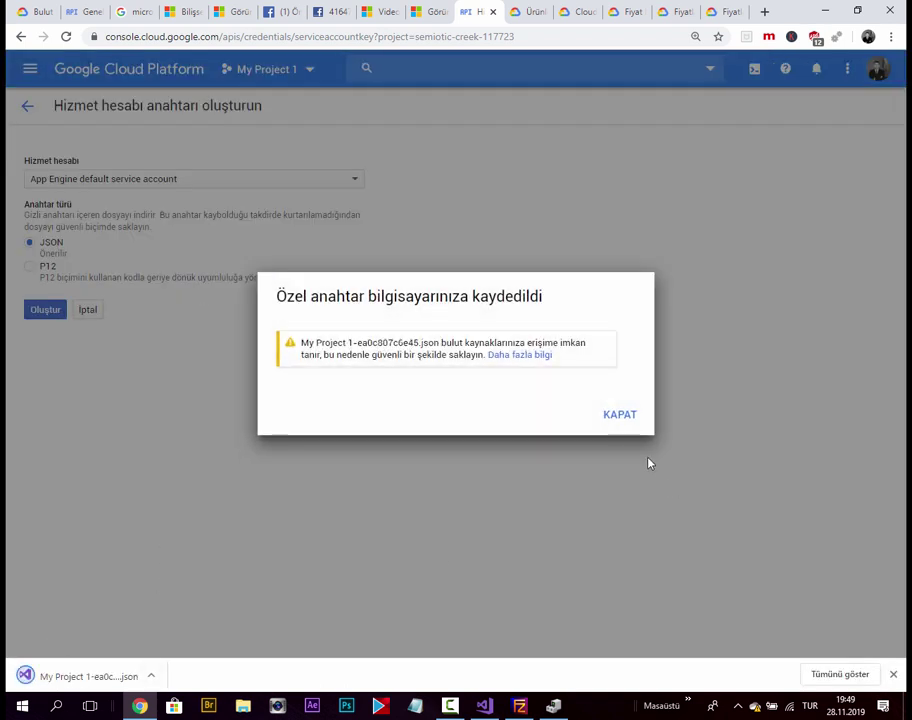
pyautogui.click(627, 415)
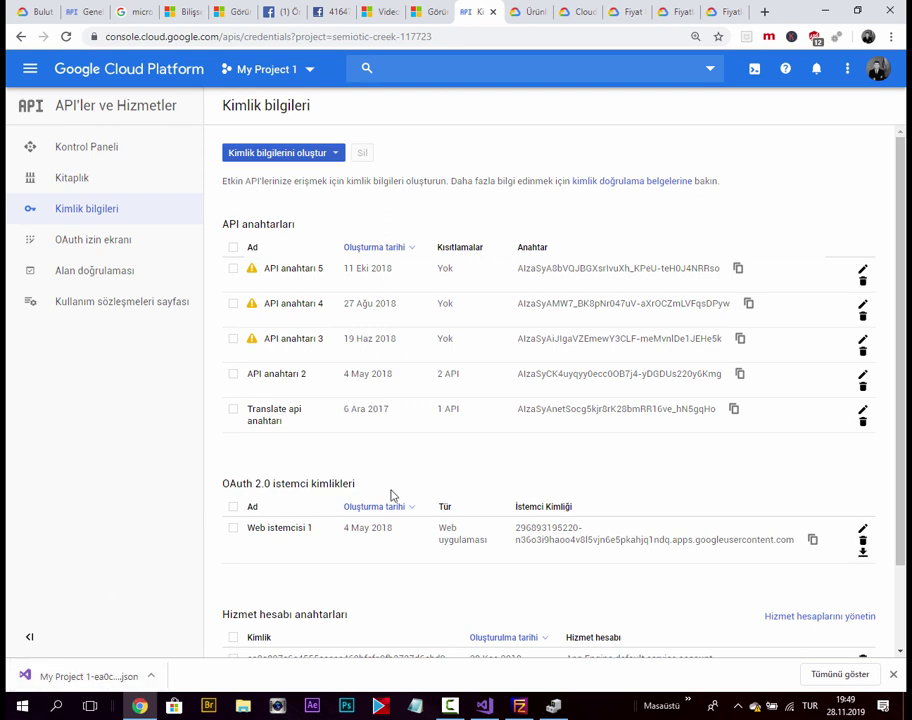
# Switch to the Speech2Text project in Visual Studio and widen the code editor by narrowing the Solution Explorer and Toolbox
pyautogui.click(485, 706)
pyautogui.click(409, 270)
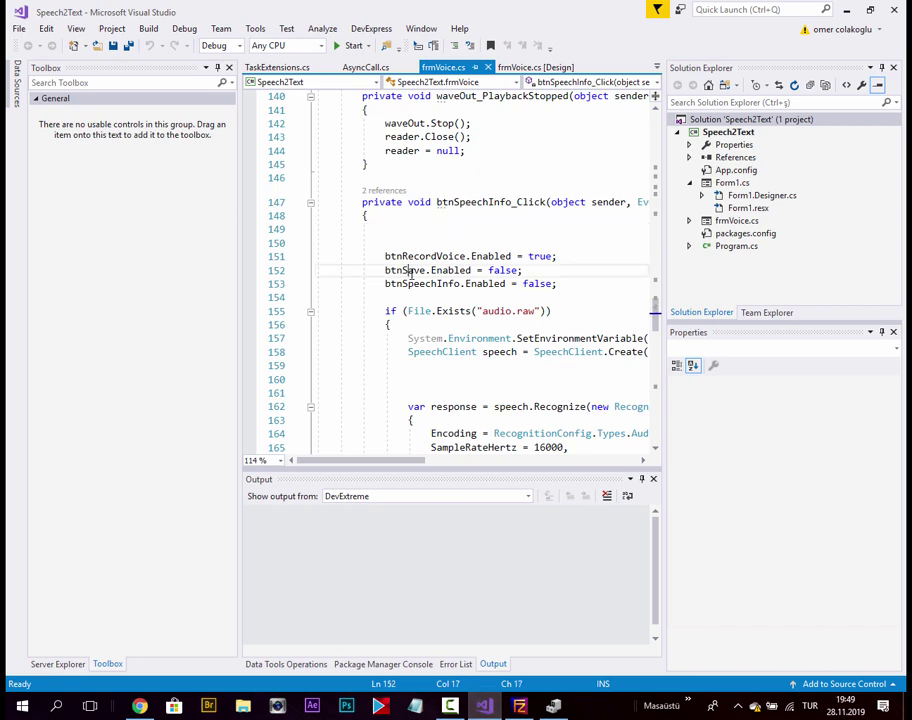
pyautogui.moveTo(665, 204); pyautogui.dragTo(815, 202)
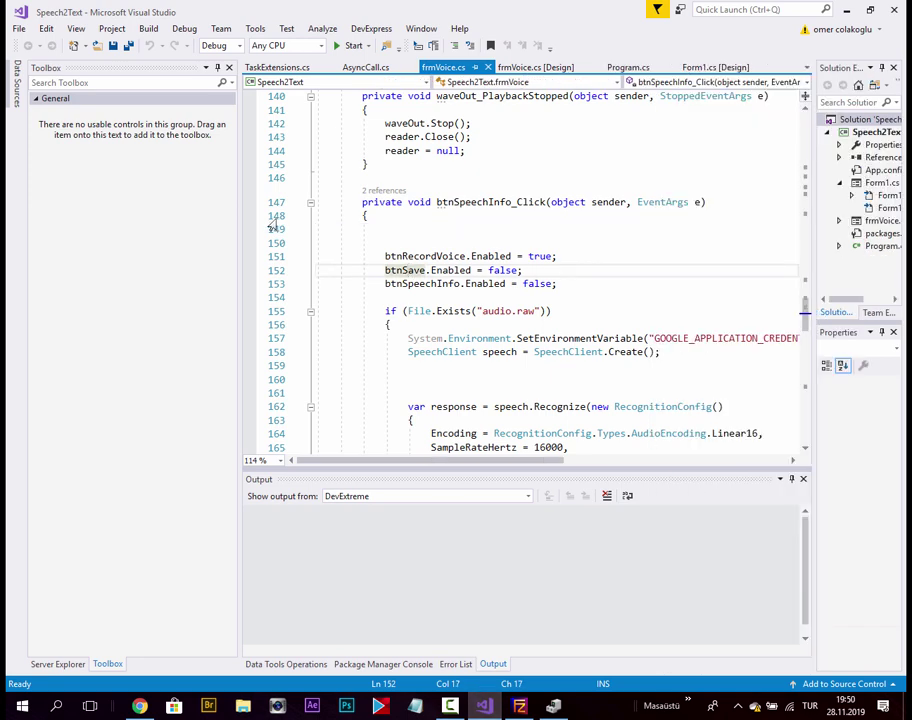
pyautogui.moveTo(240, 204); pyautogui.dragTo(84, 205)
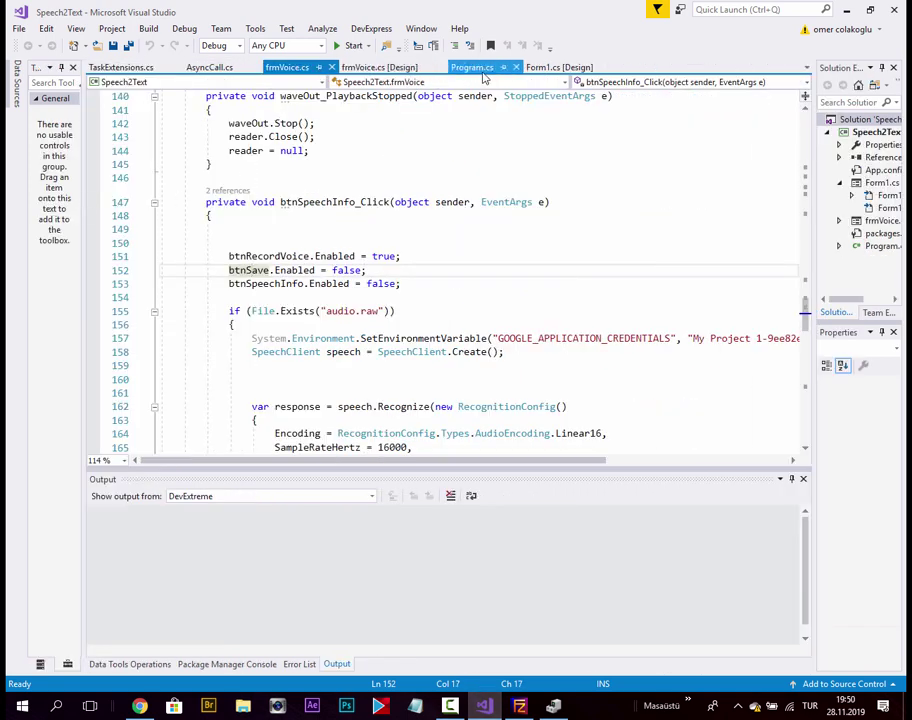
# Open the frmVoice form in the designer and move its text box to location 12, 138, beneath the Convert Speech button
pyautogui.click(856, 221)
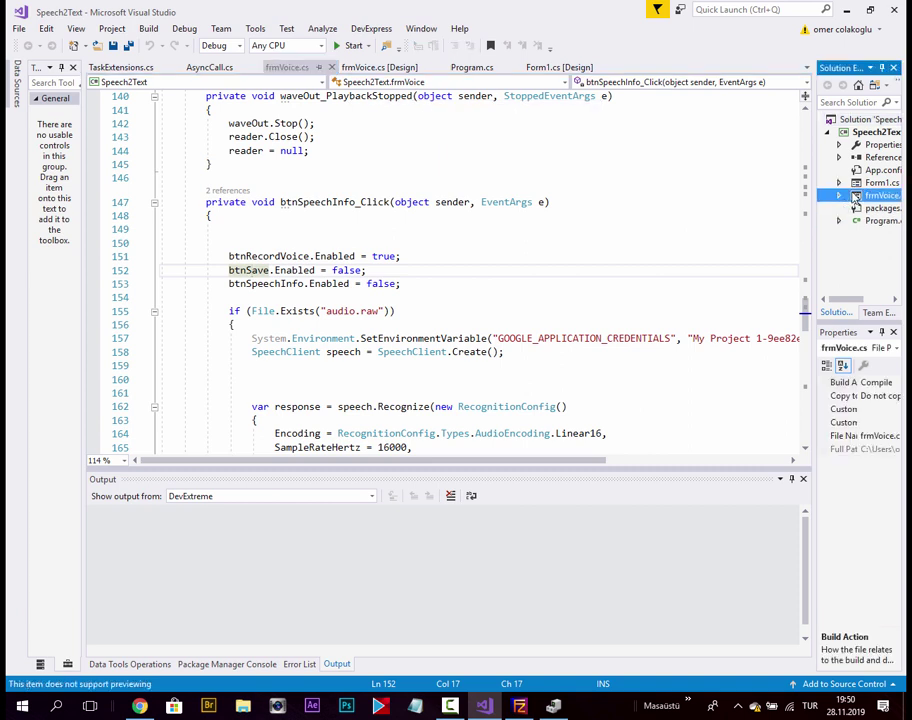
pyautogui.doubleClick(856, 197)
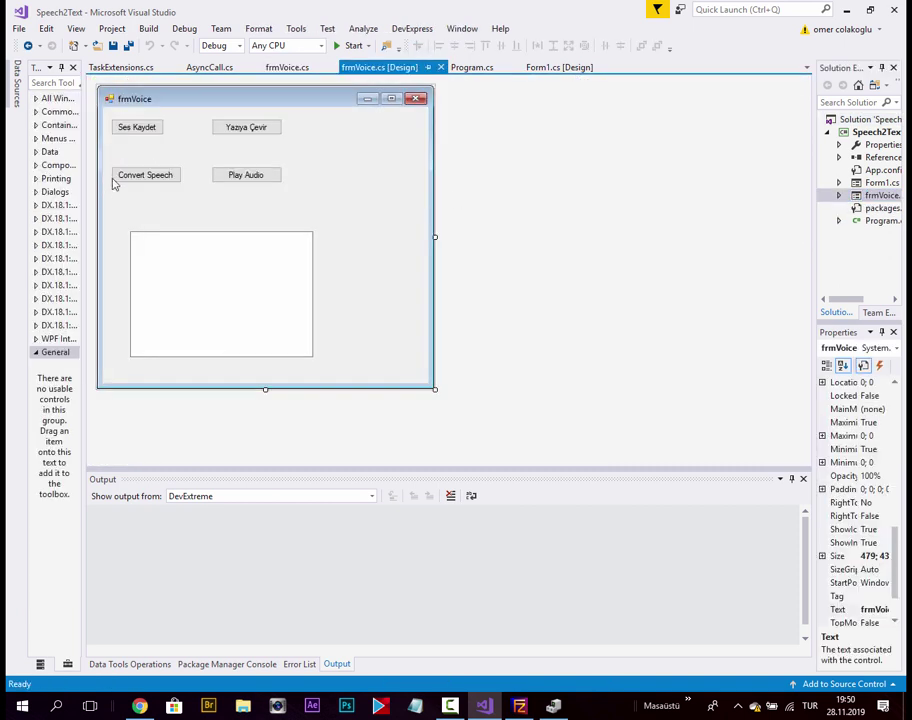
pyautogui.click(140, 175)
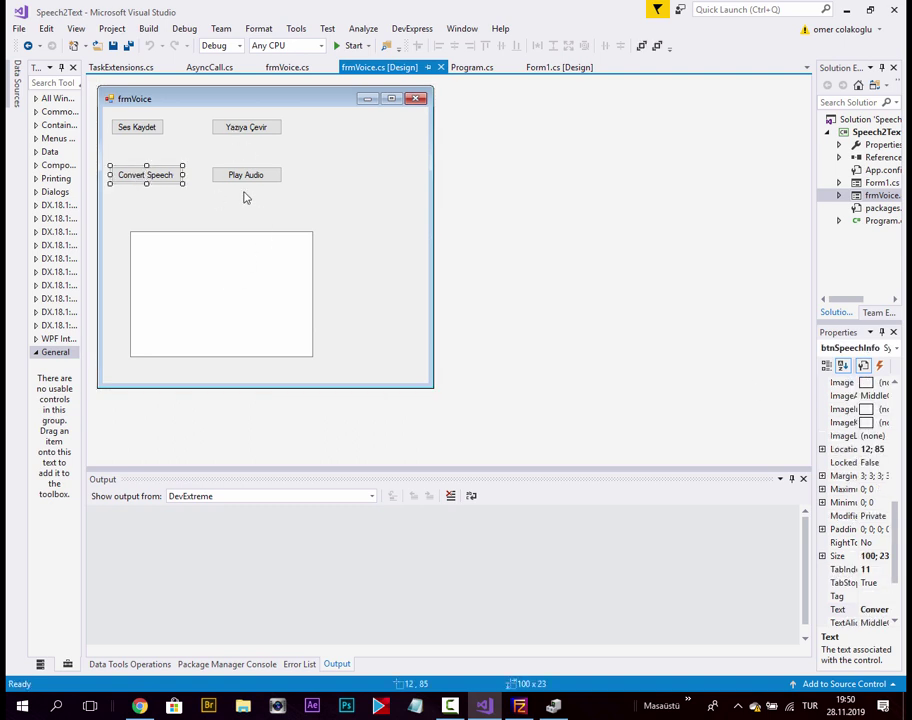
pyautogui.moveTo(229, 252); pyautogui.dragTo(218, 238)
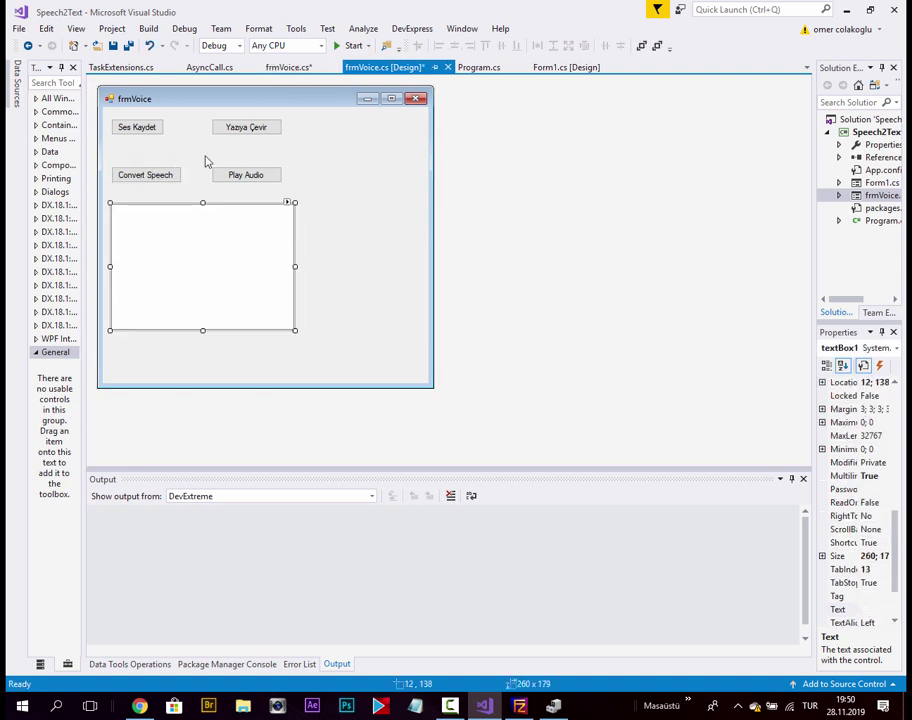
# Open the Ses Kaydet button's event handler and examine where NAudio is used there and in the file's using directives
pyautogui.doubleClick(152, 127)
pyautogui.scroll(-2, 315, 180)
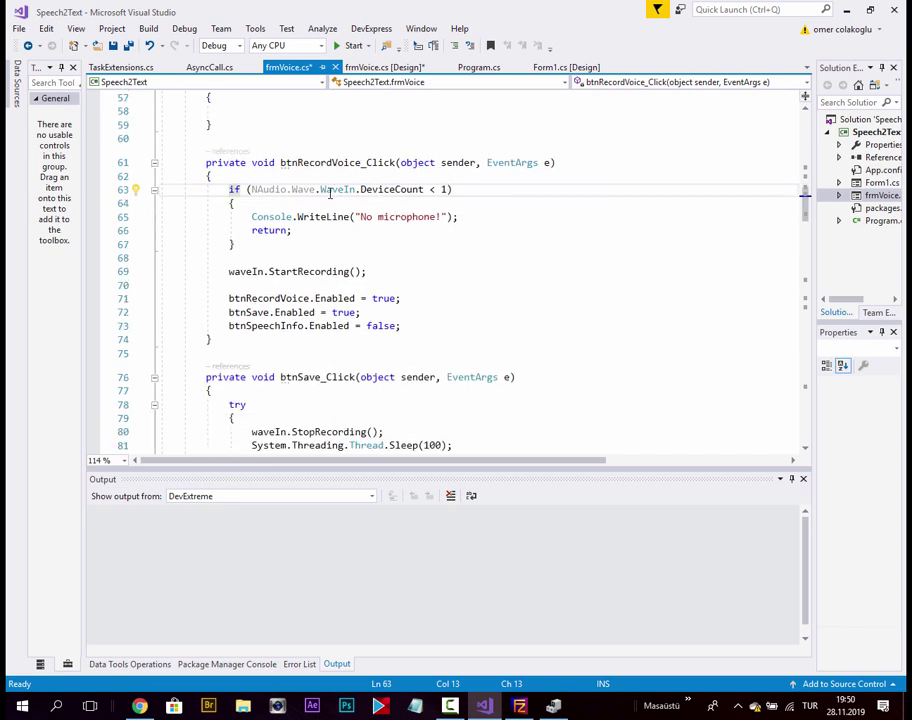
pyautogui.scroll(1, 345, 200)
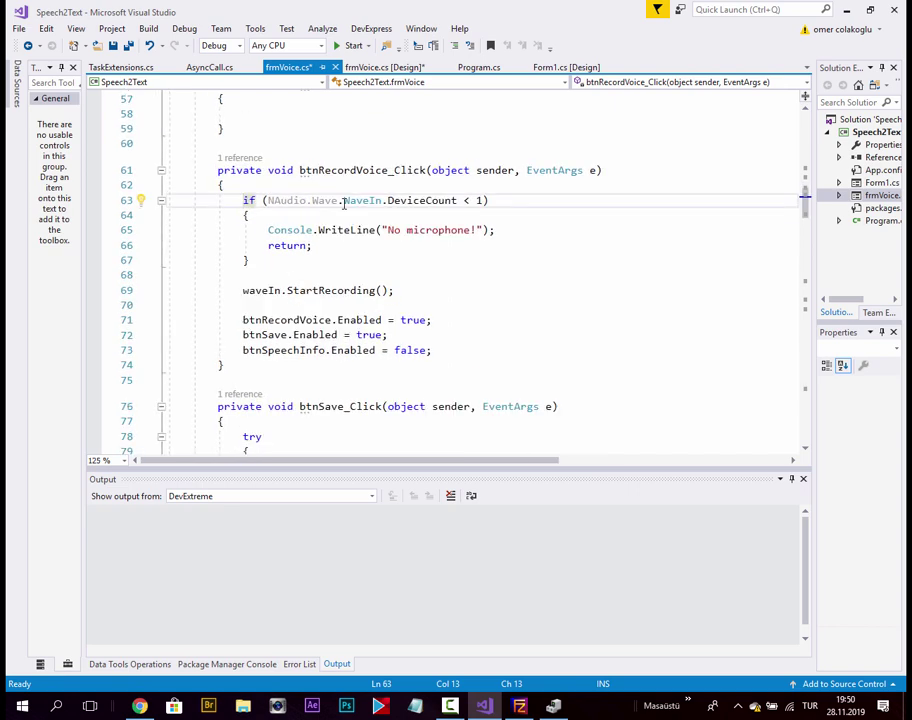
pyautogui.doubleClick(288, 200)
pyautogui.scroll(18, 279, 155)
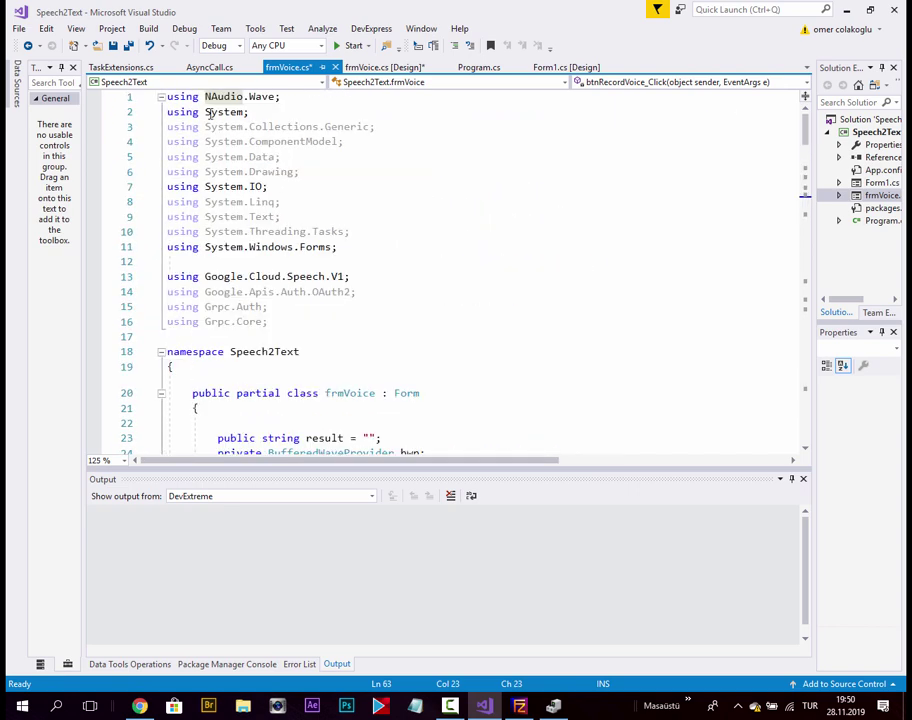
pyautogui.doubleClick(222, 96)
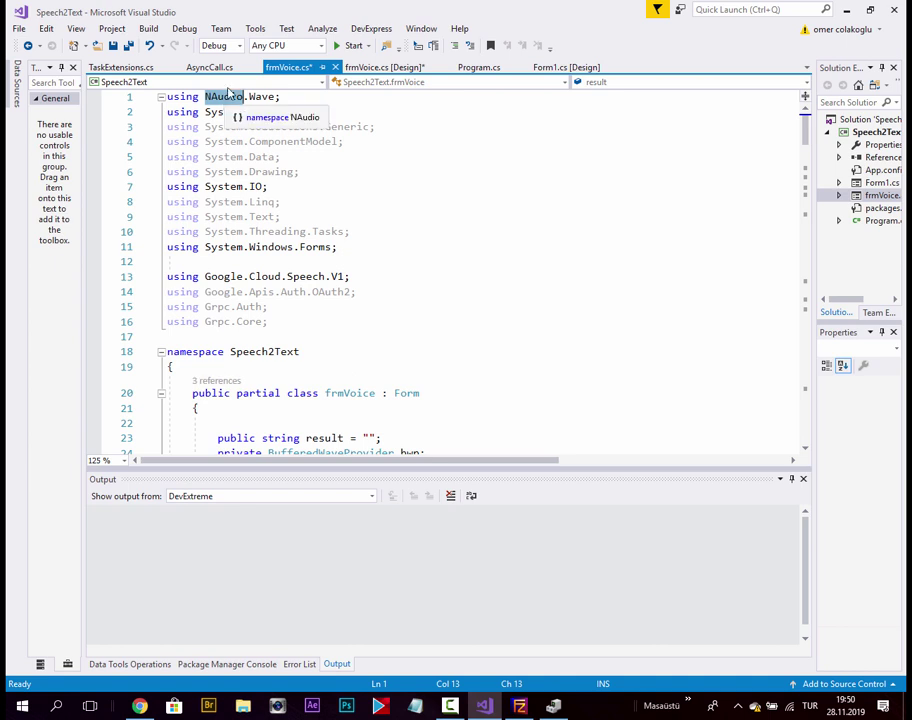
# Open the NuGet package manager for the Speech2Text project
pyautogui.click(872, 132)
pyautogui.rightClick(872, 132)
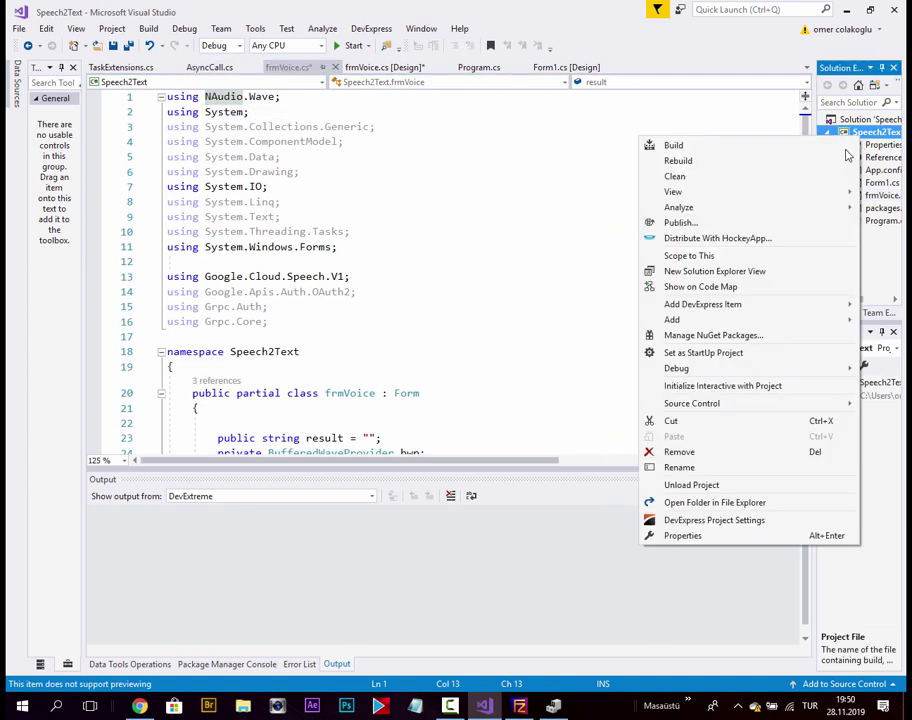
pyautogui.click(714, 335)
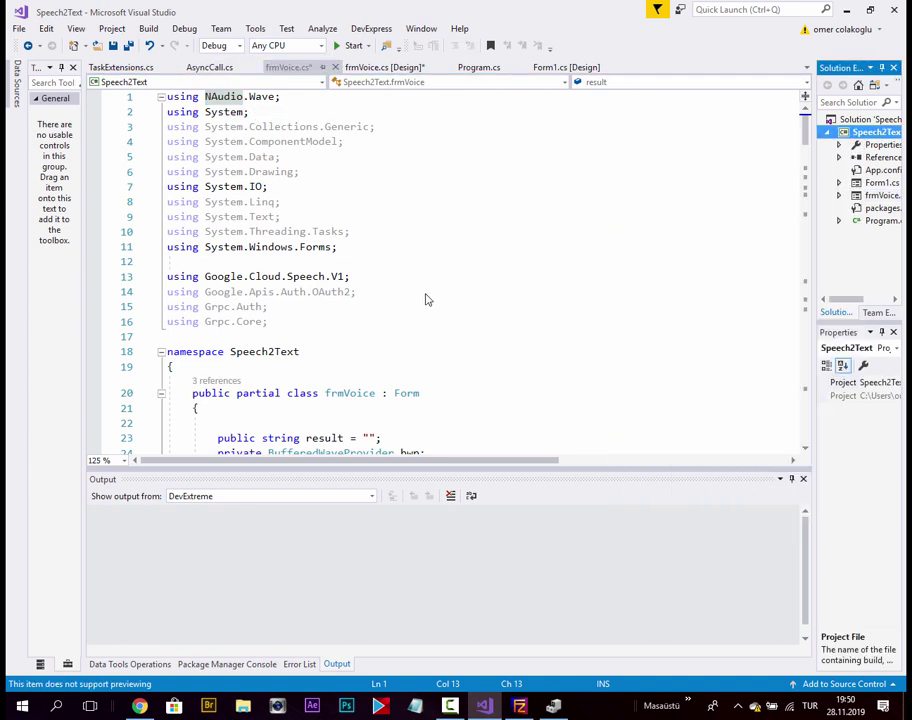
# Search the NuGet packages for Naudio and view the details of the NAudio package
pyautogui.write('nua')
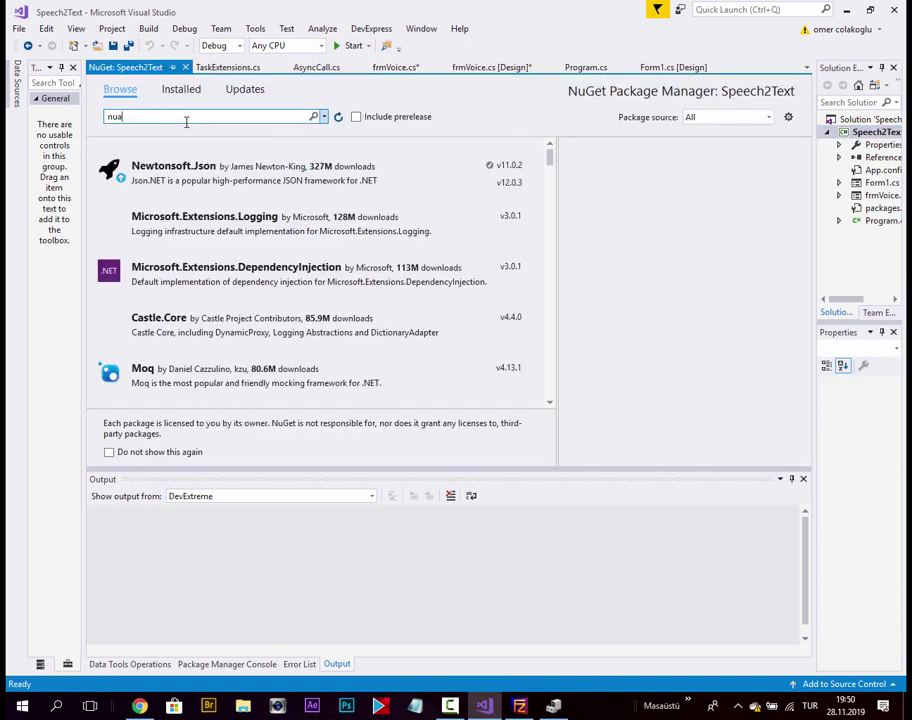
pyautogui.write('udio')
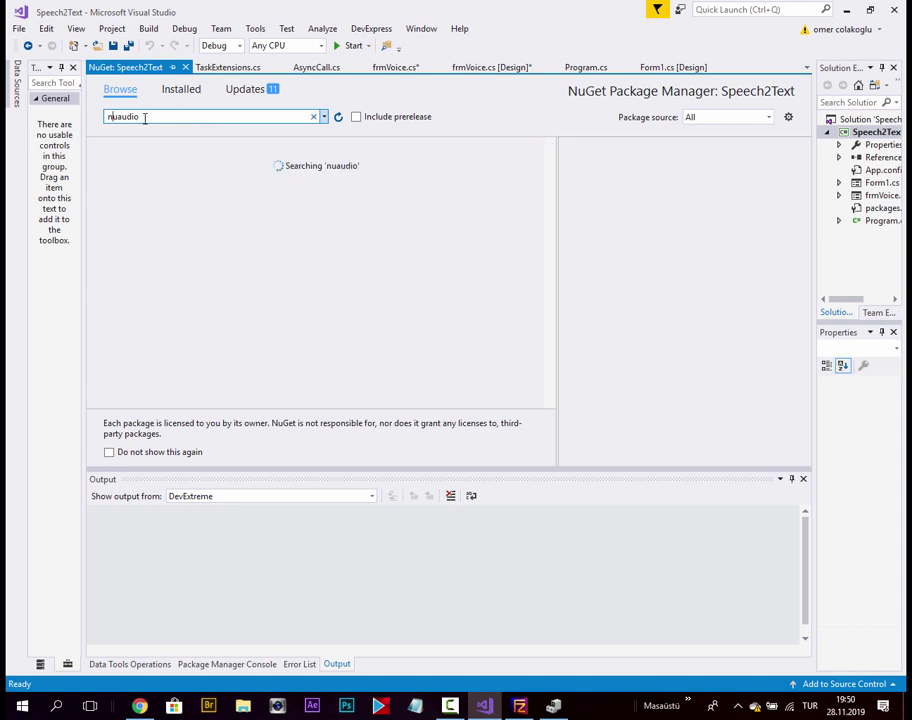
pyautogui.press('Left')
pyautogui.press('Left')
pyautogui.press('Left')
pyautogui.press('Left')
pyautogui.press('Left')
pyautogui.press('BackSpace')
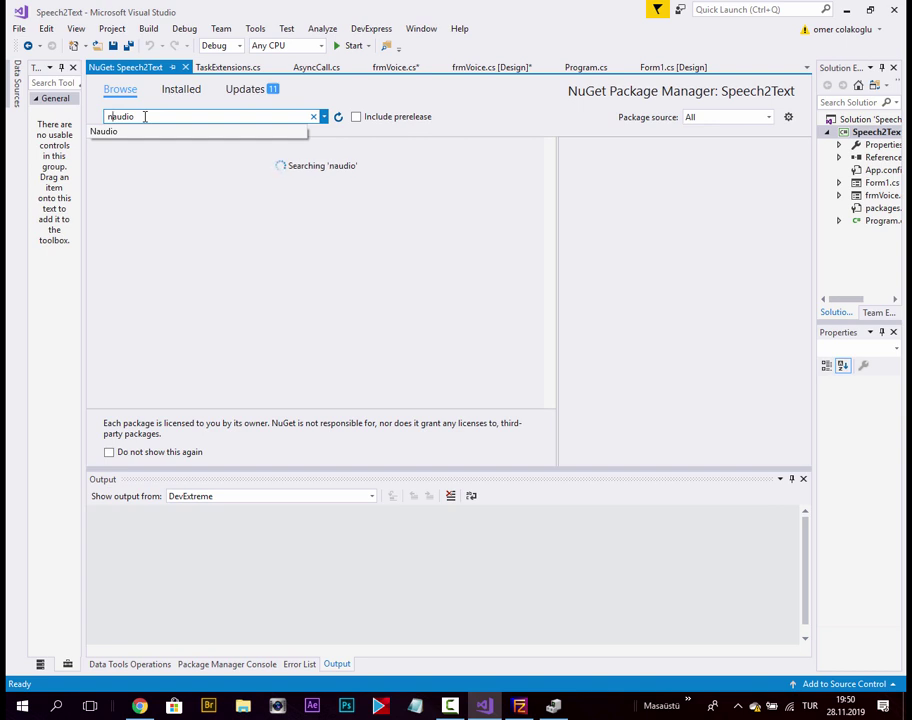
pyautogui.press('Down')
pyautogui.press('Return')
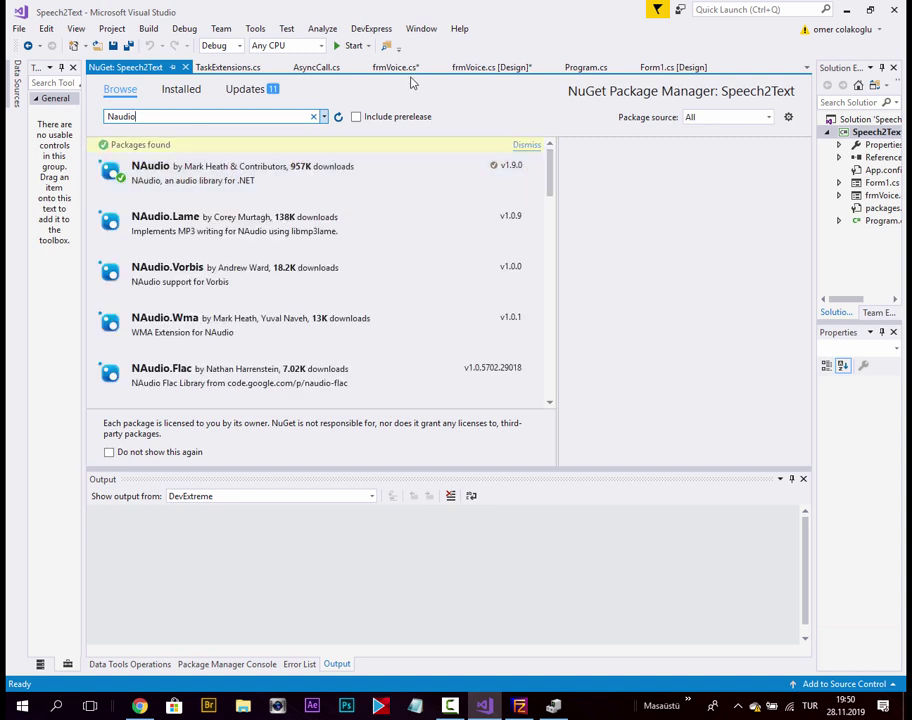
pyautogui.click(210, 179)
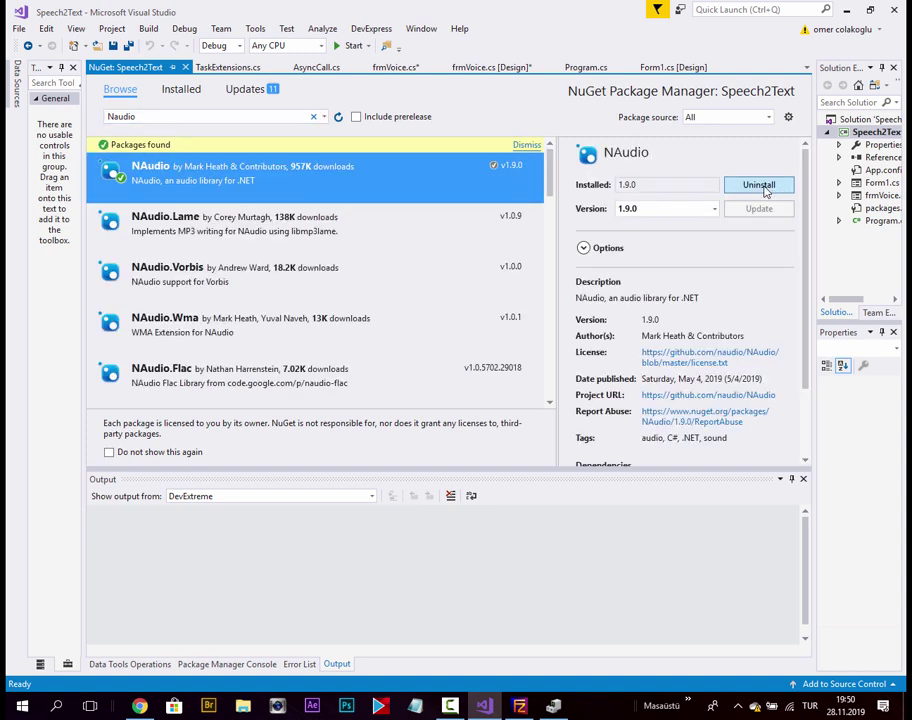
# Search the NuGet packages for google.cloud.speech
pyautogui.click(138, 119)
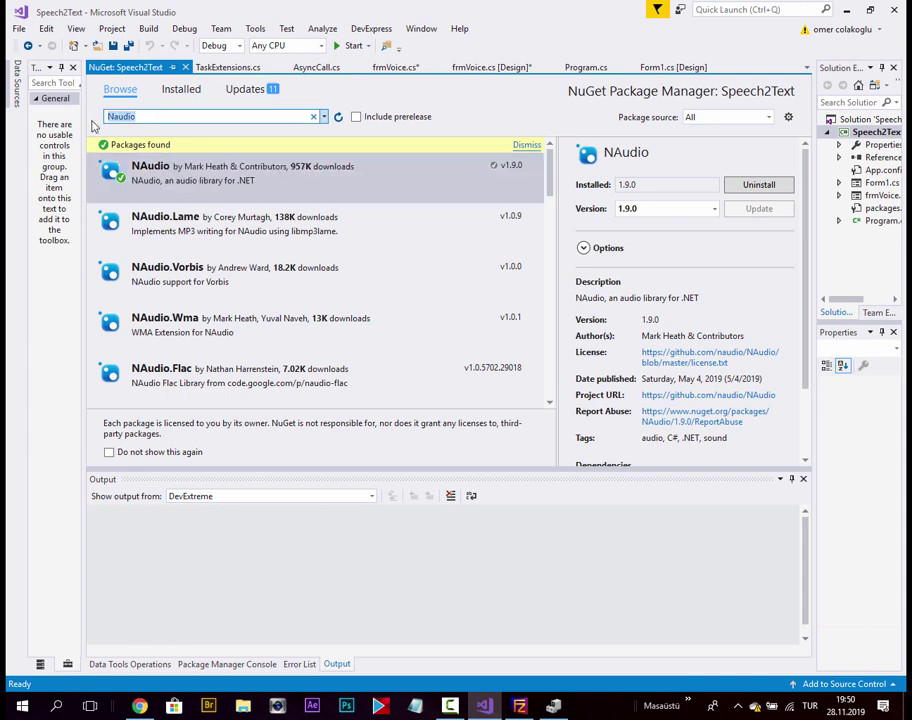
pyautogui.write('googl')
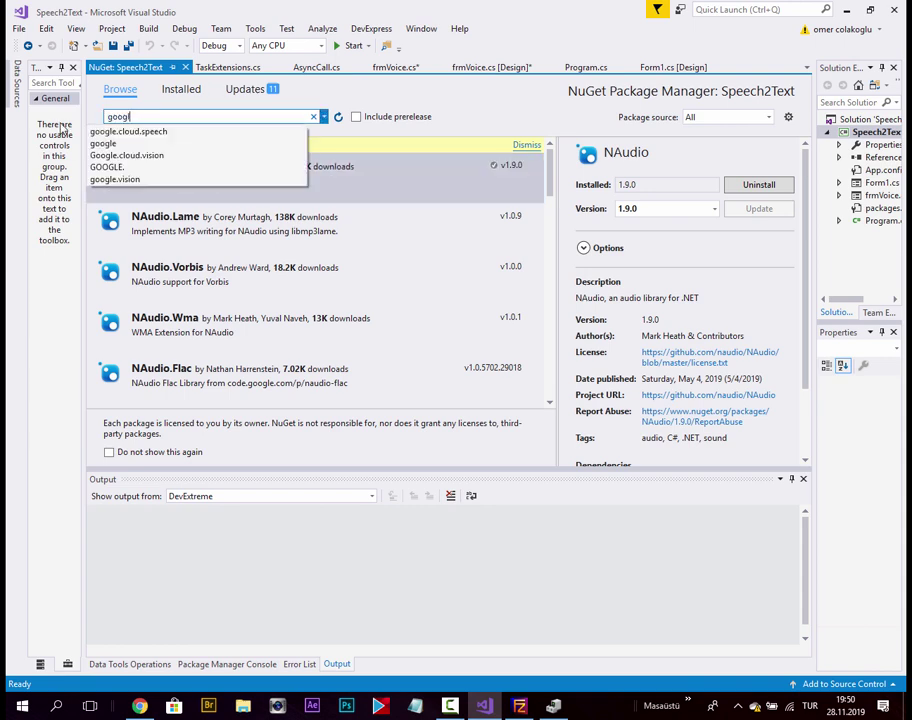
pyautogui.write('e')
pyautogui.press('Down')
pyautogui.press('Return')
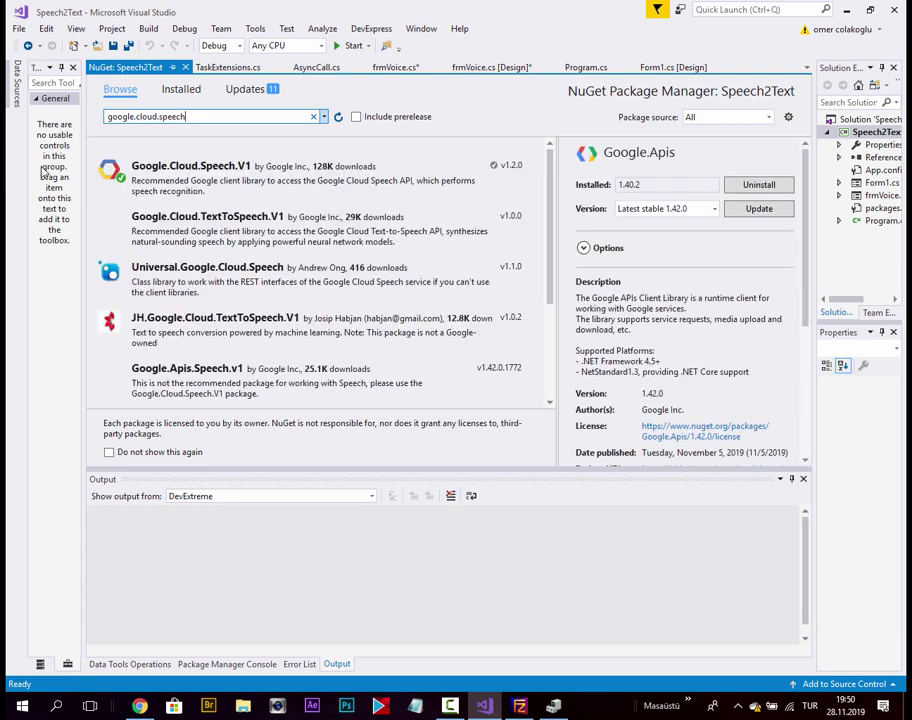